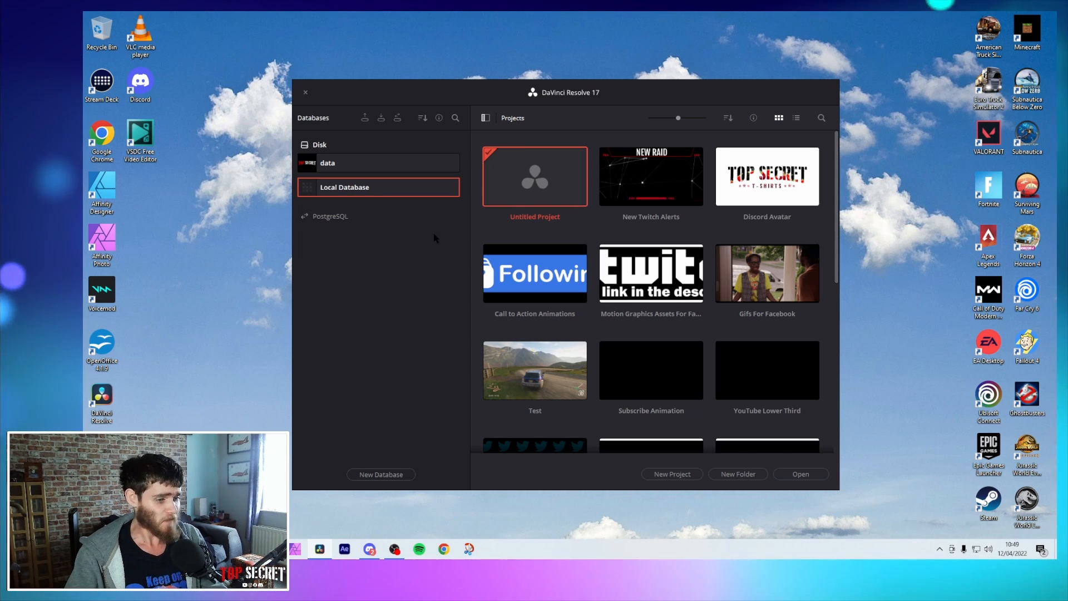
Create a new project named TikTok Test.
left_click(672, 474)
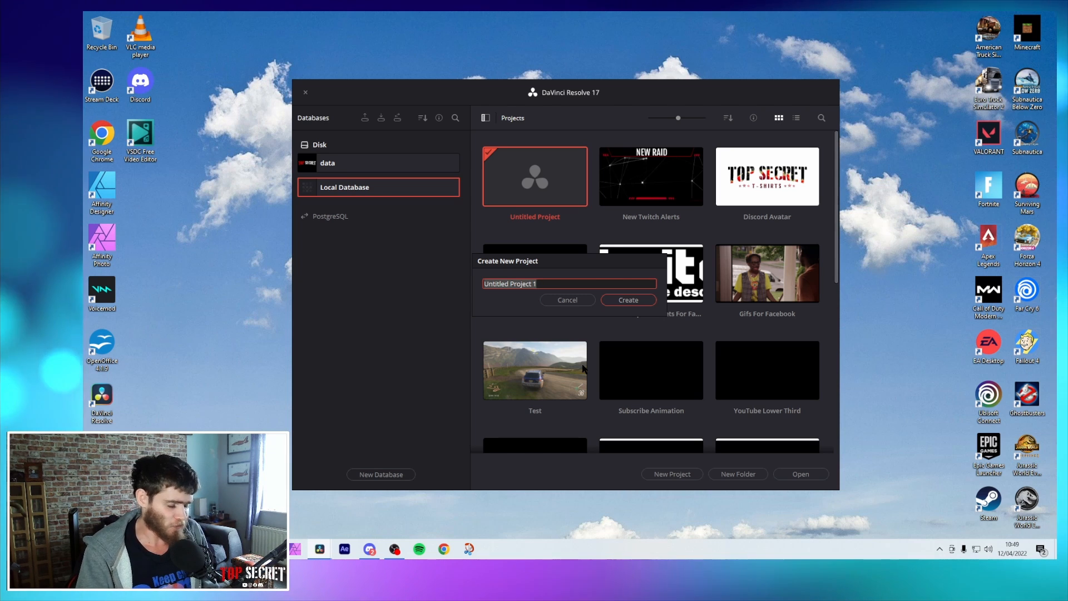
type("T")
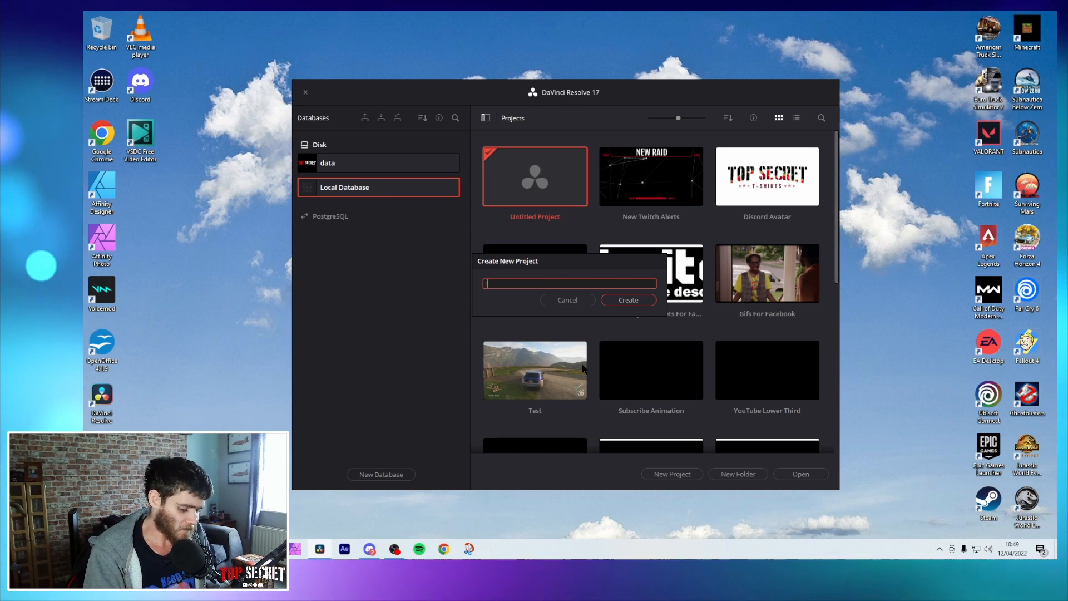
type("ikTok Test")
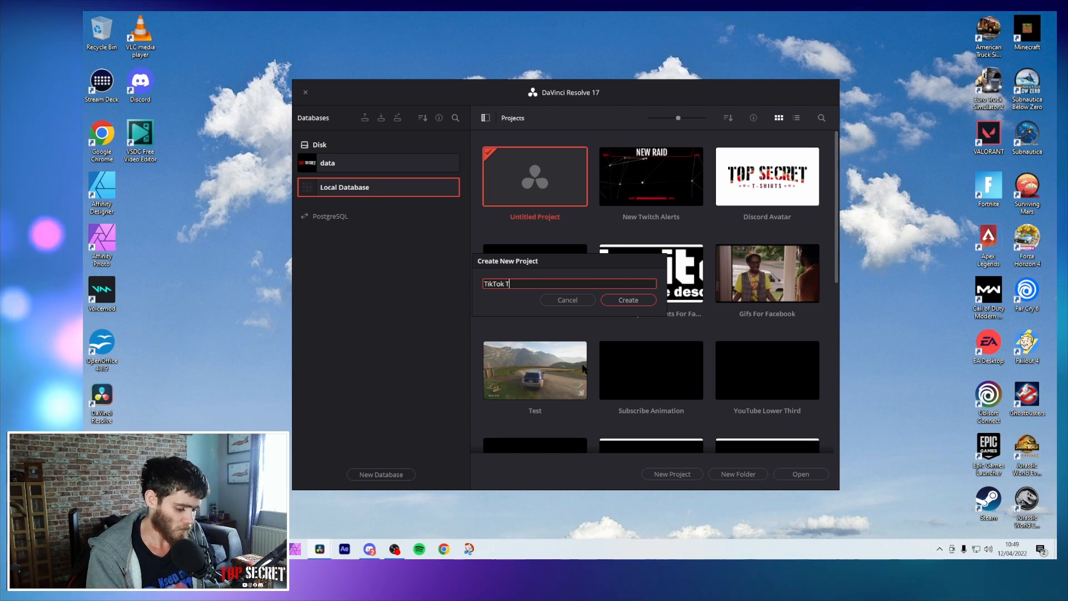
left_click(627, 302)
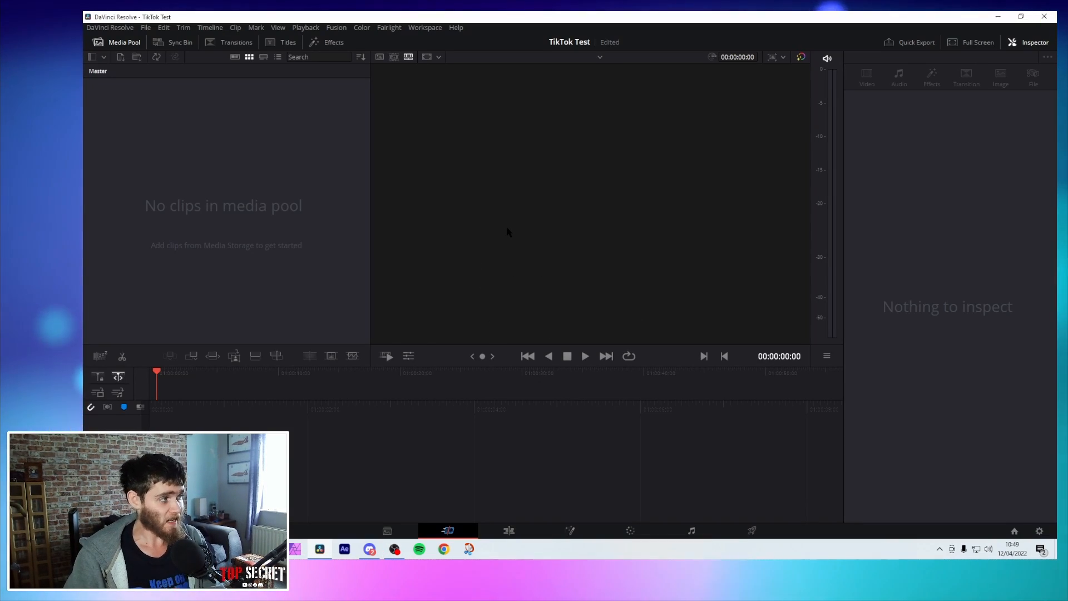
In the project settings, set a custom timeline resolution of 1080 x 1920.
left_click(145, 28)
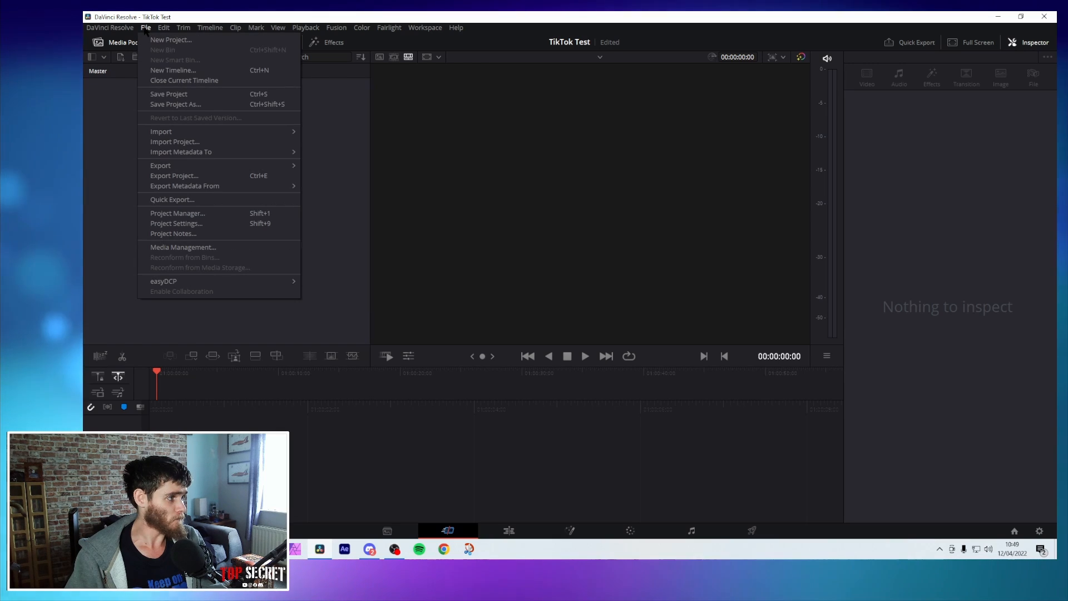
left_click(186, 226)
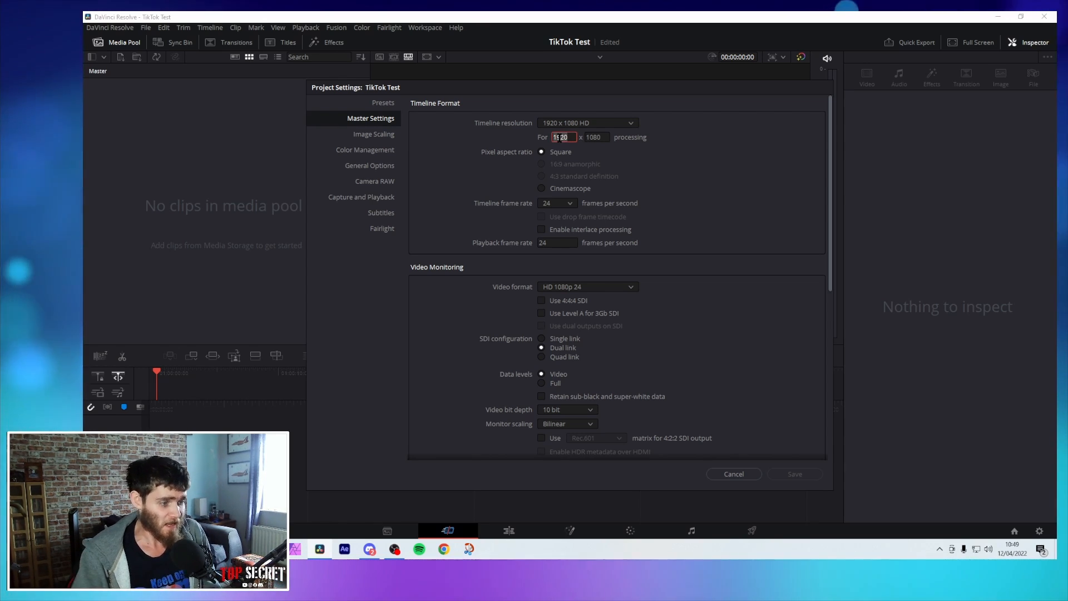
type("1080")
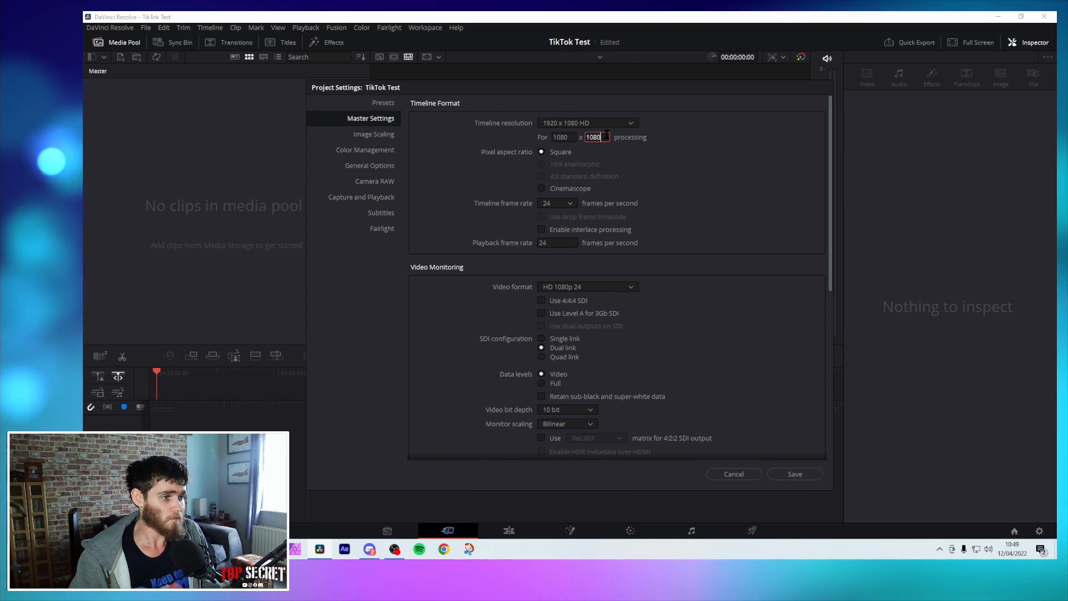
key("Tab")
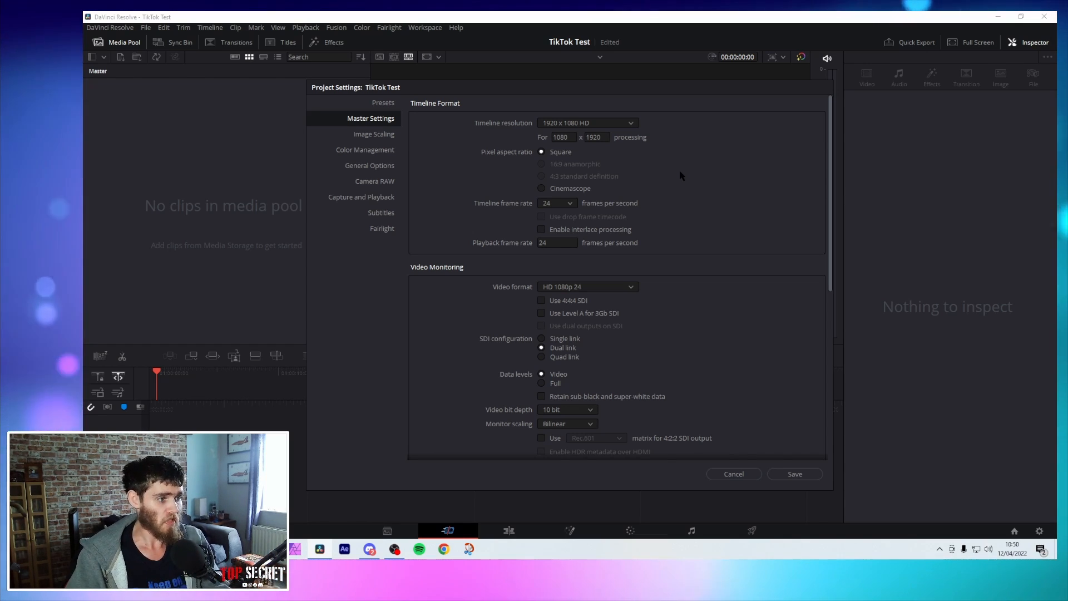
Set the timeline frame rate to 60 frames per second and save the project settings.
scroll(679, 173, "down", 1)
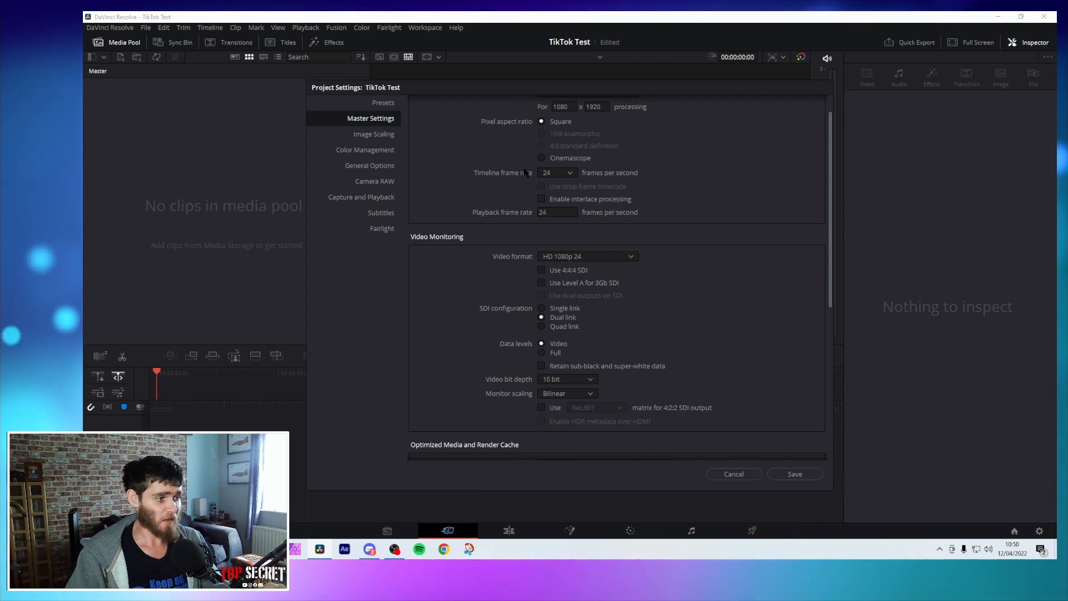
left_click(570, 173)
left_click(551, 287)
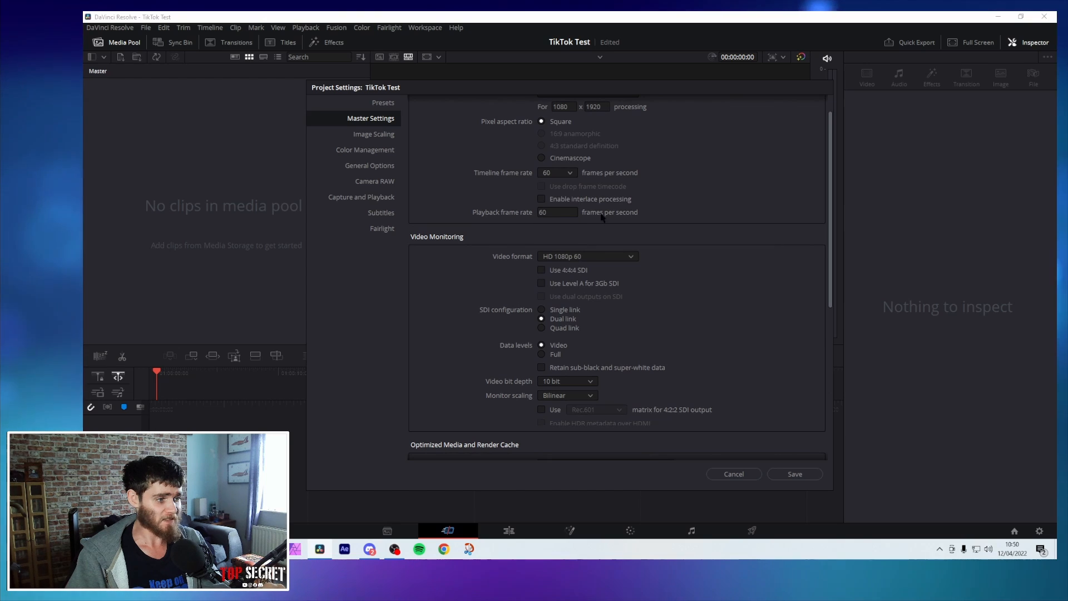
scroll(667, 173, "down", 2)
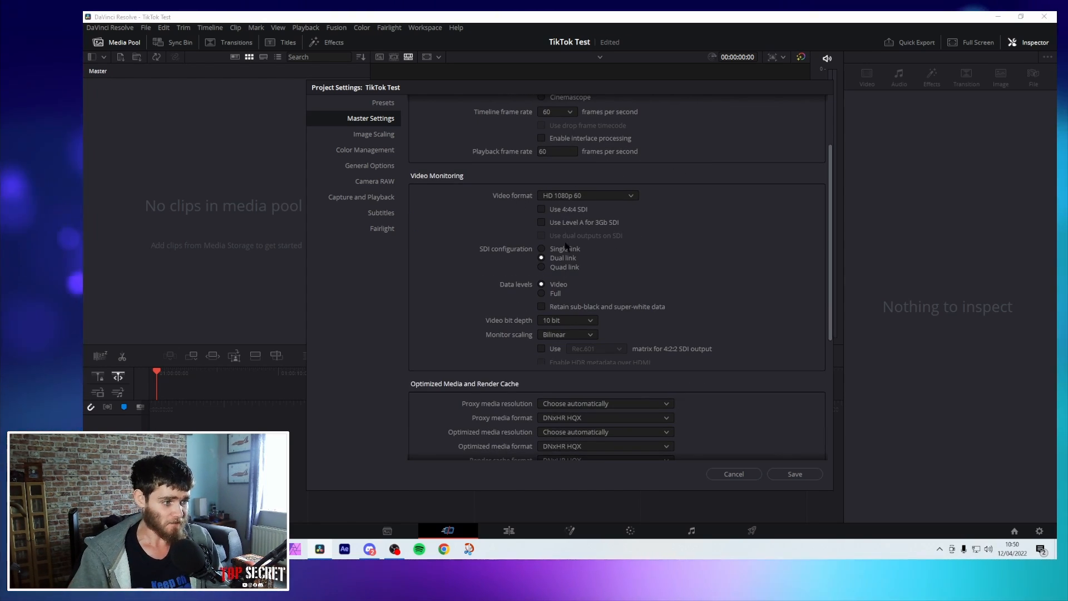
scroll(599, 291, "down", 2)
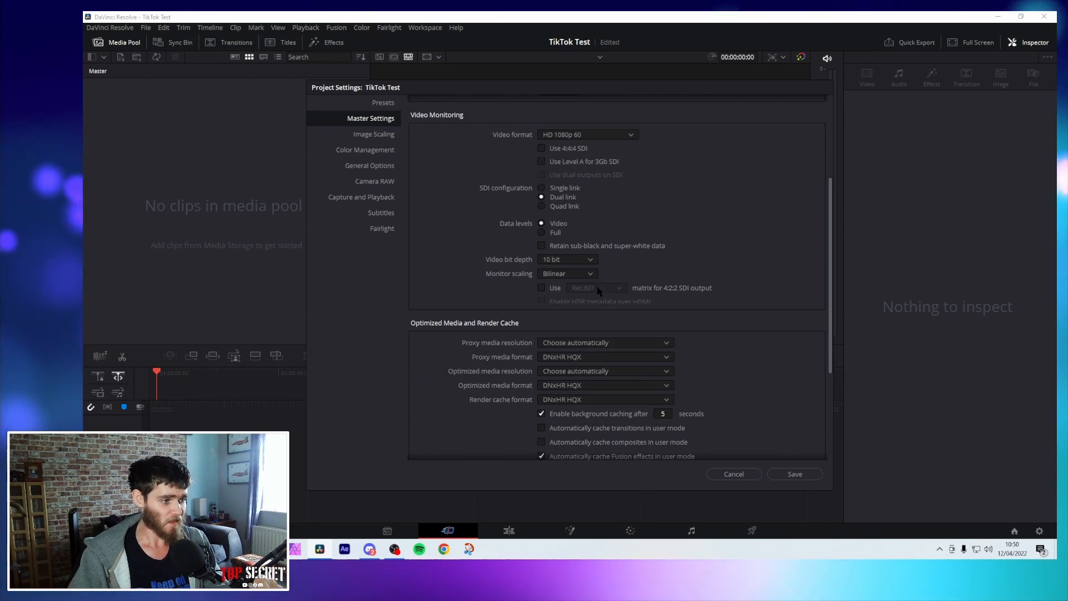
left_click(804, 475)
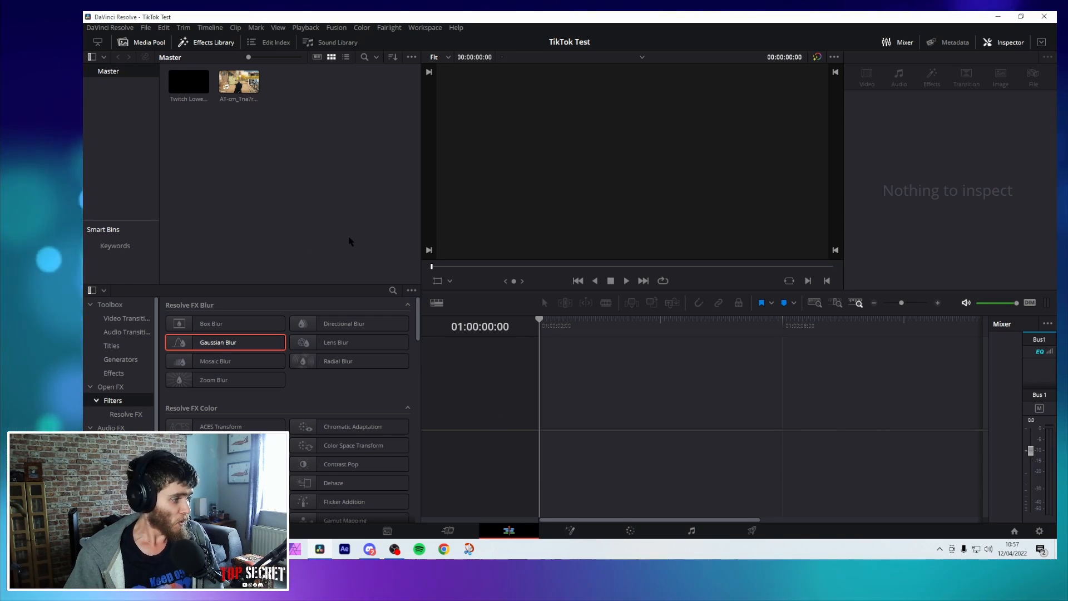
Place the gameplay clip at the timeline start and fill the vertical frame with a zoom of 3.710 and an X position of 14.
left_click_drag(239, 82, 561, 411)
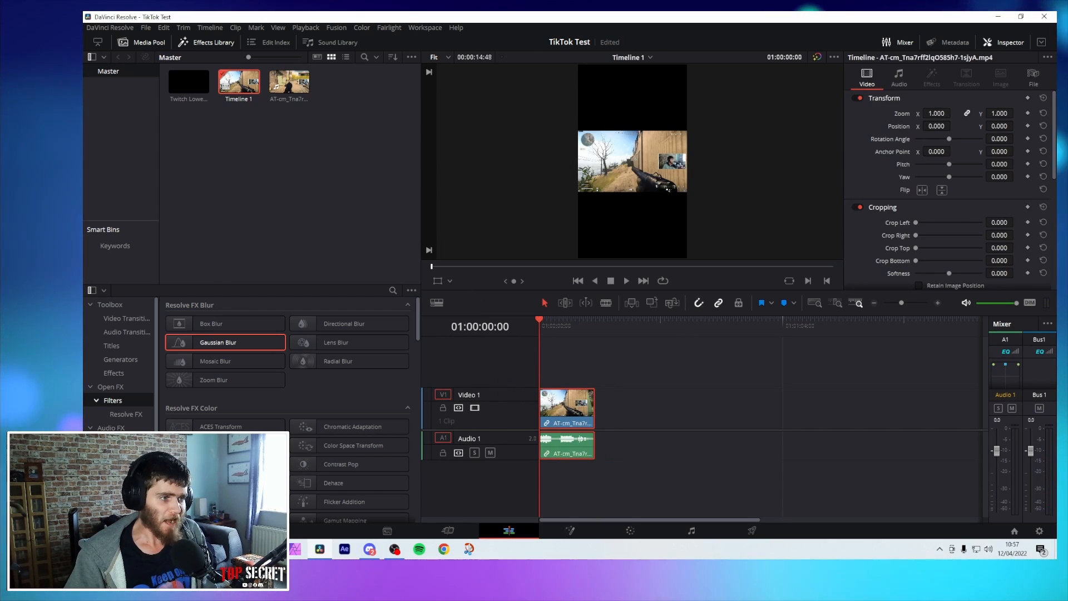
left_click_drag(936, 113, 953, 113)
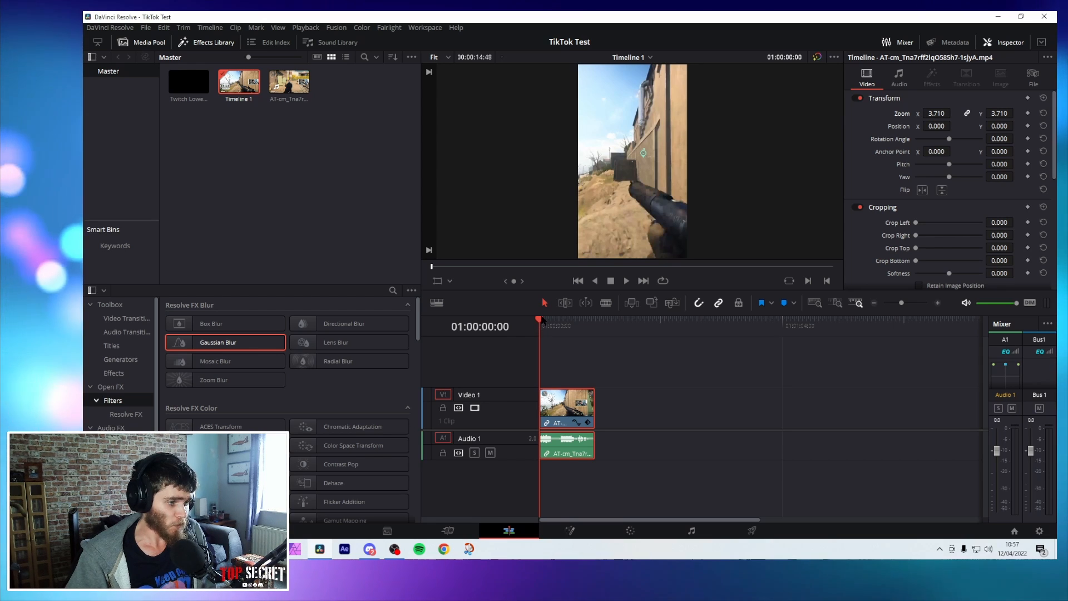
left_click(555, 321)
key("space")
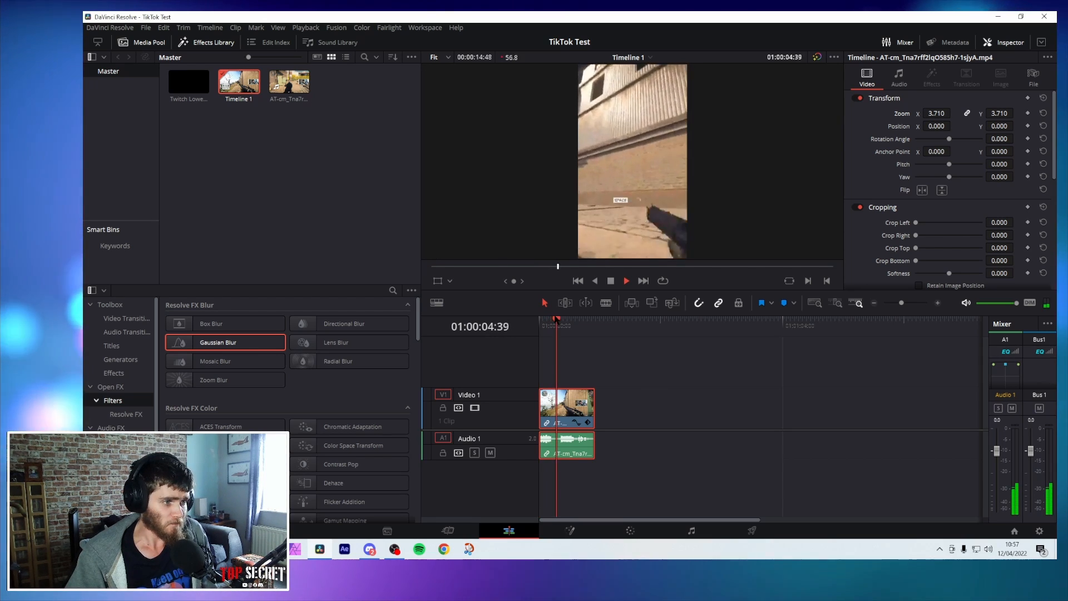
key("space")
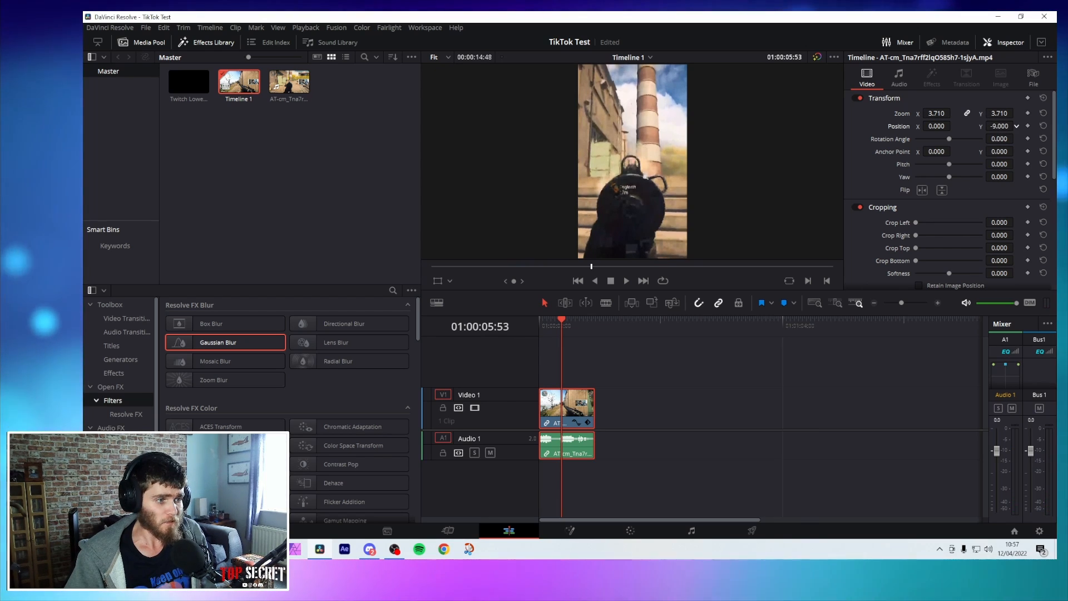
left_click_drag(945, 127, 954, 126)
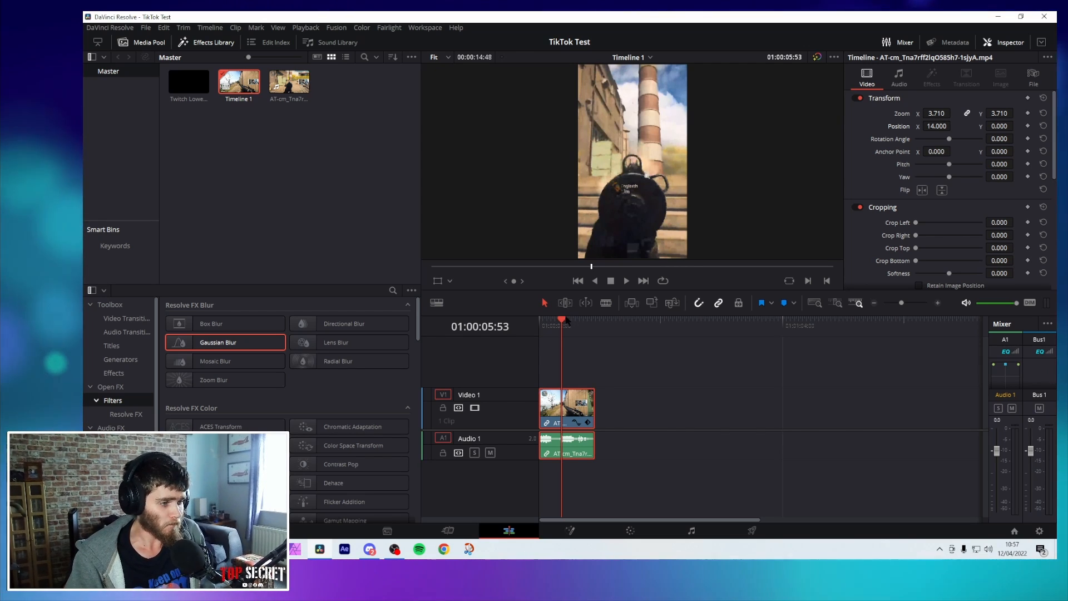
Duplicate the gameplay clip and stack the copy on Video 2, directly above the original.
left_click_drag(562, 319, 597, 321)
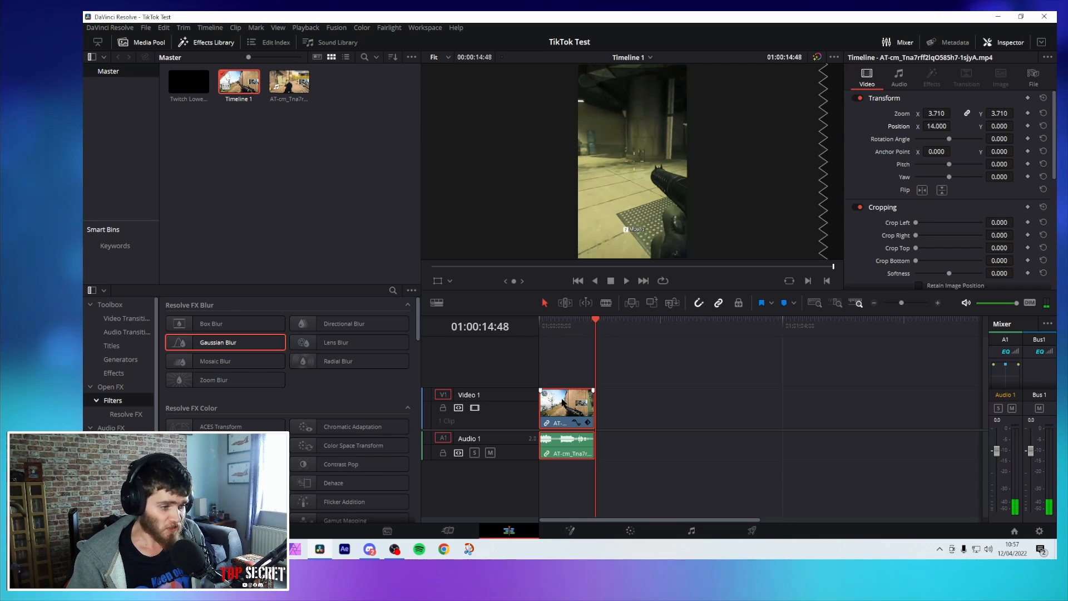
key("ctrl+c")
key("ctrl+v")
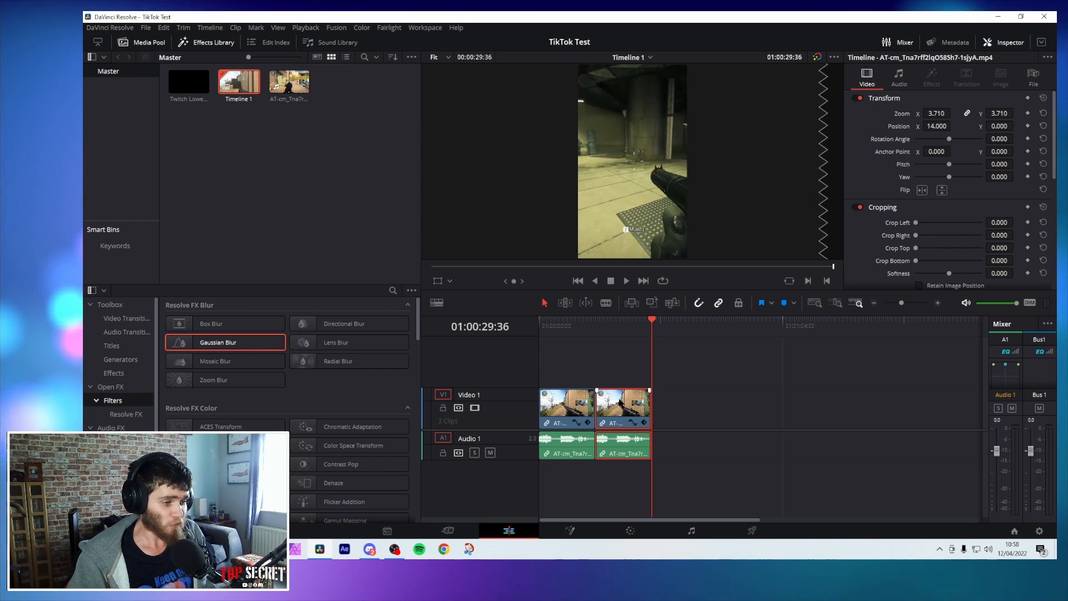
left_click_drag(619, 401, 565, 364)
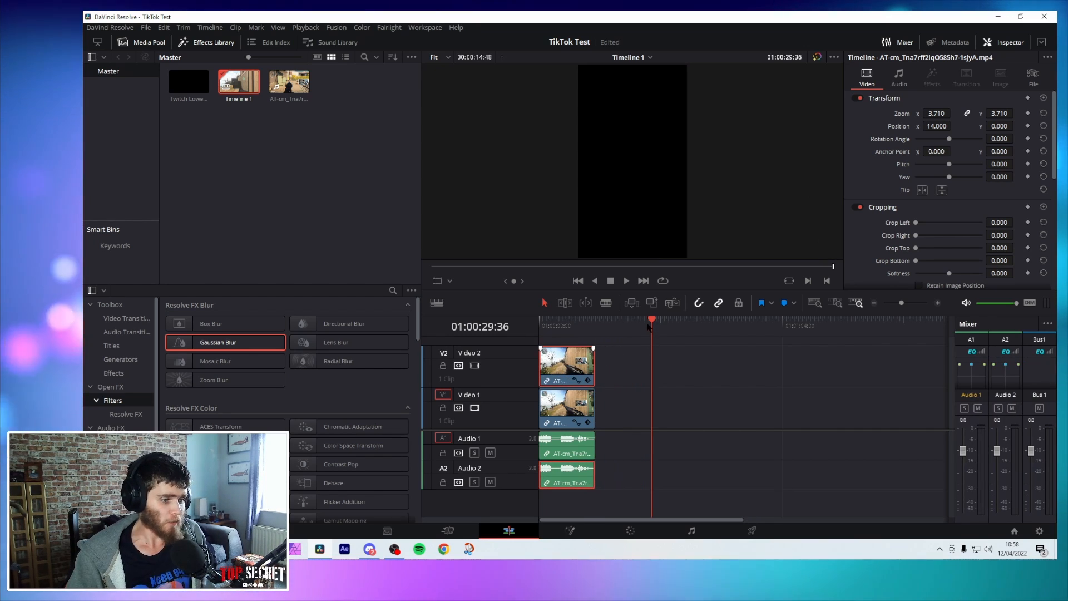
Reduce the zoom of the Video 2 clip to 2.590 and play back the layered result.
left_click_drag(651, 325, 566, 327)
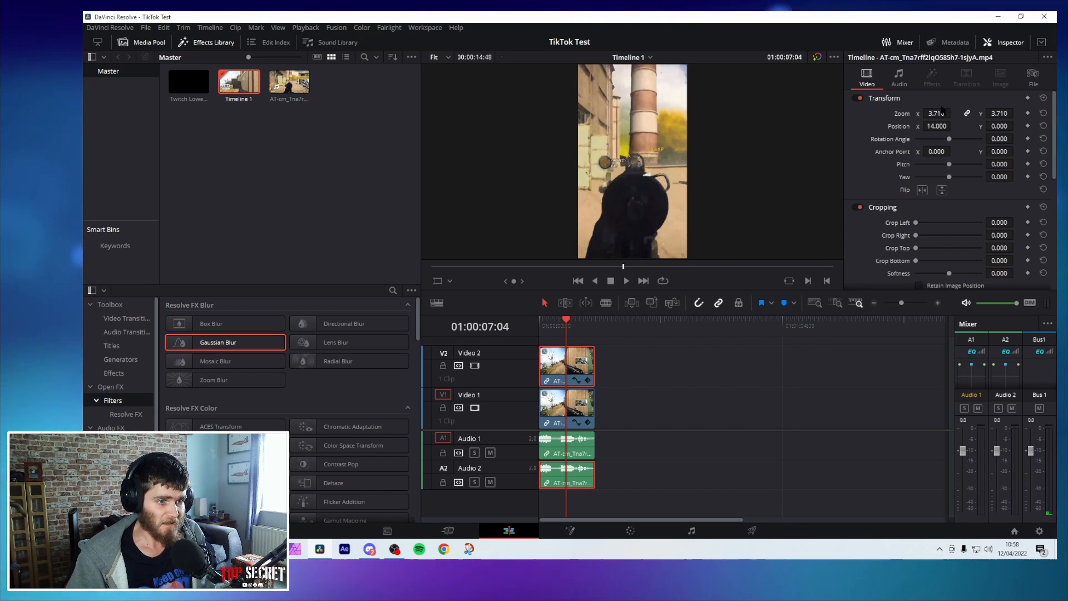
mouse_move(940, 113)
left_mouse_down()
mouse_move(917, 113)
mouse_move(934, 113)
left_mouse_up()
left_click(662, 374)
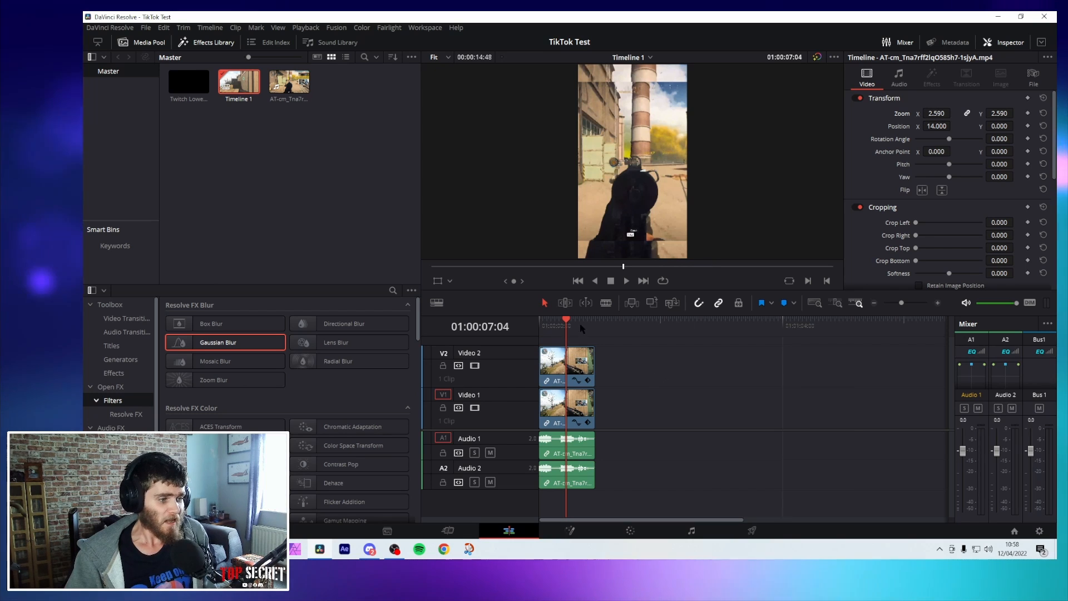
left_click_drag(566, 319, 556, 319)
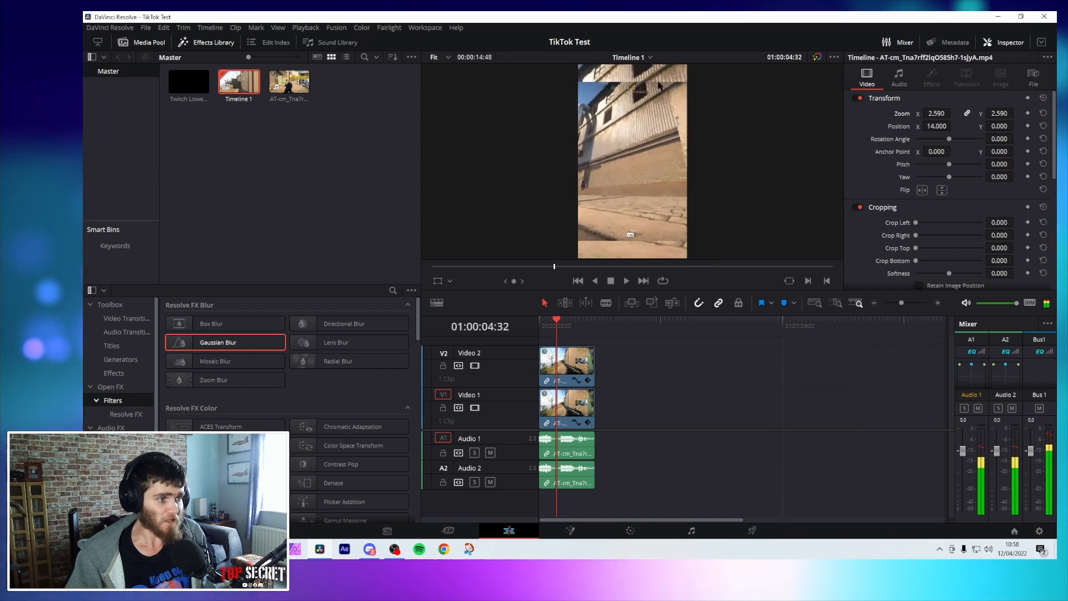
key("space")
key("space")
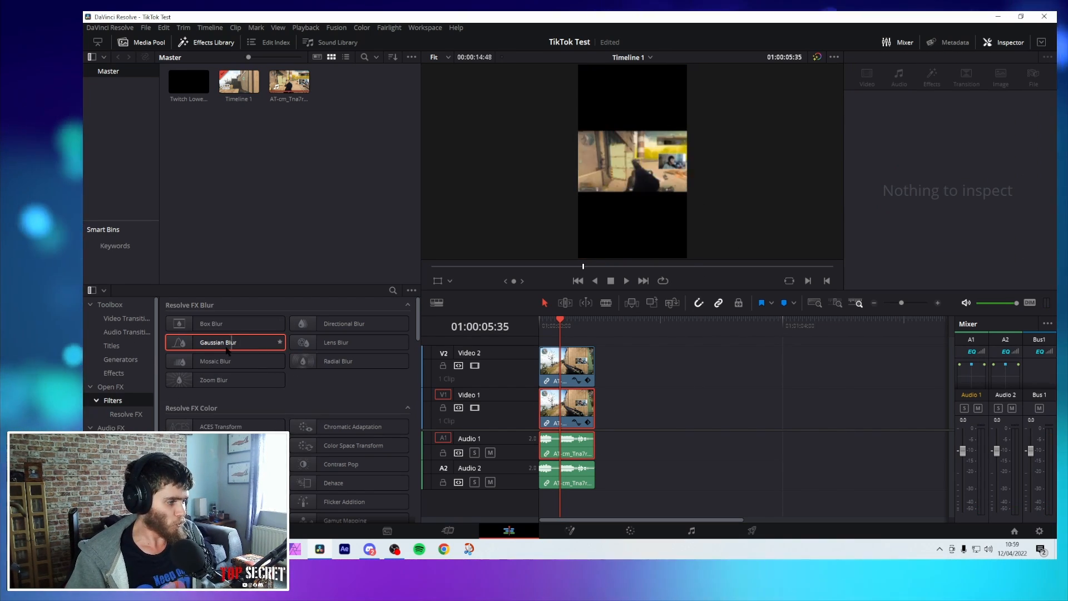
Apply Gaussian Blur to the Video 1 background clip with a strength of 0.976 and preview the effect.
left_click_drag(218, 349, 573, 410)
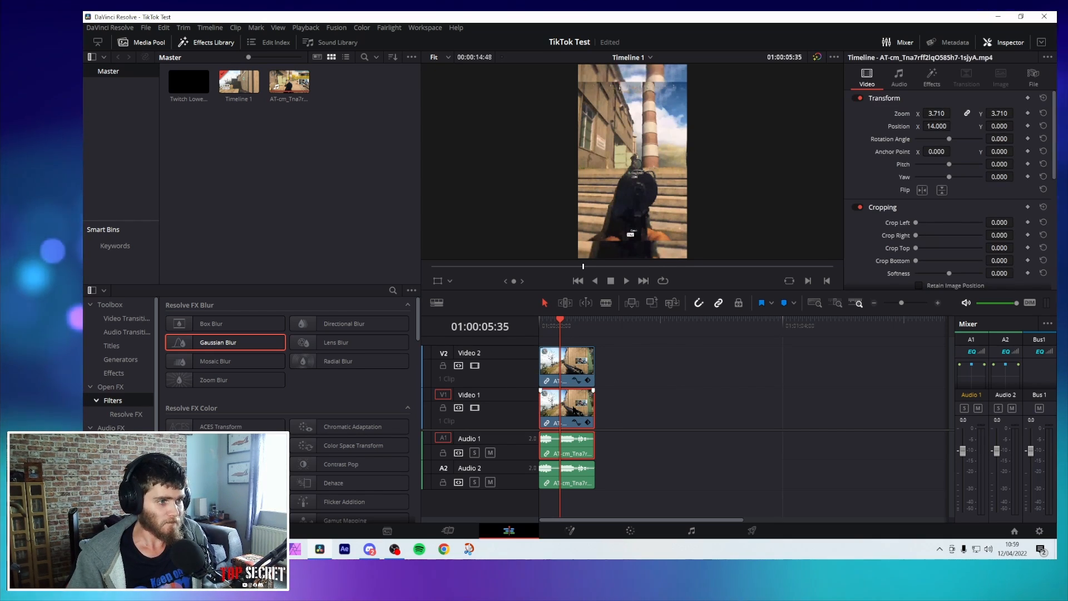
left_click(931, 78)
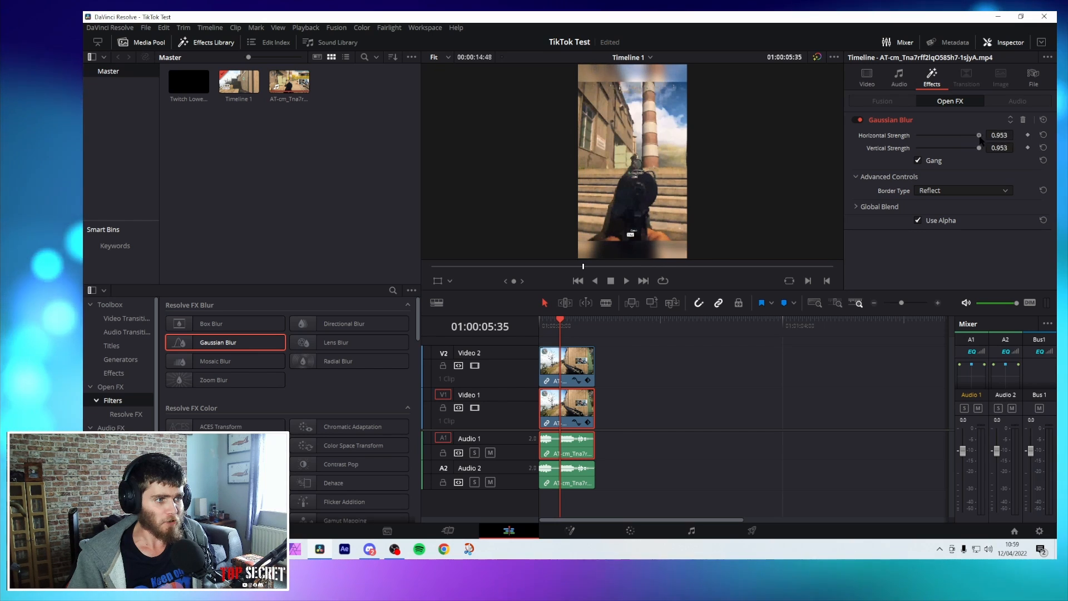
left_click_drag(978, 136, 980, 137)
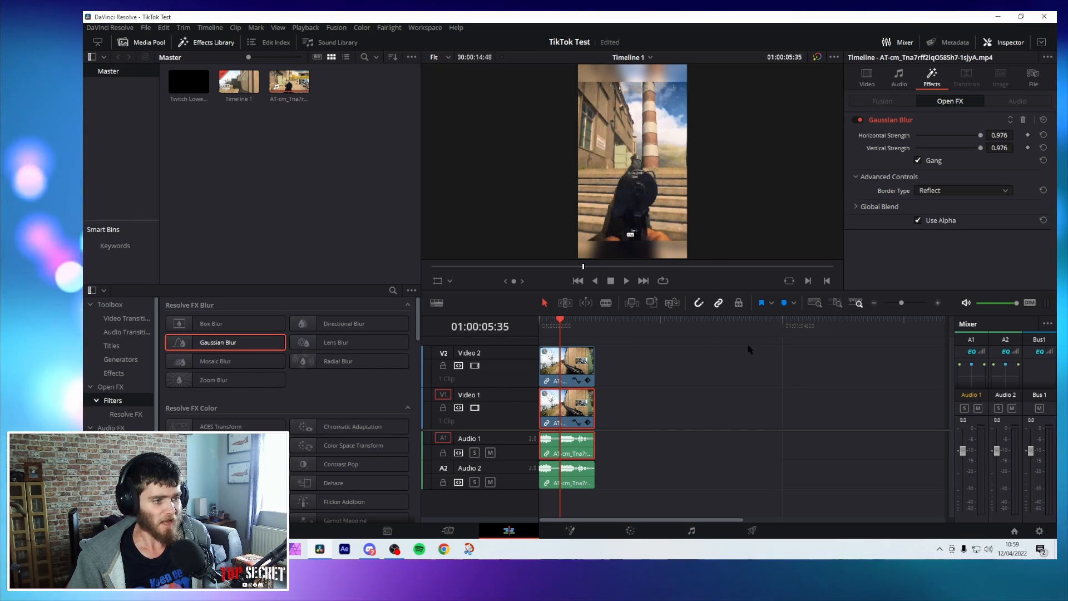
left_click(749, 349)
left_click(549, 321)
key("space")
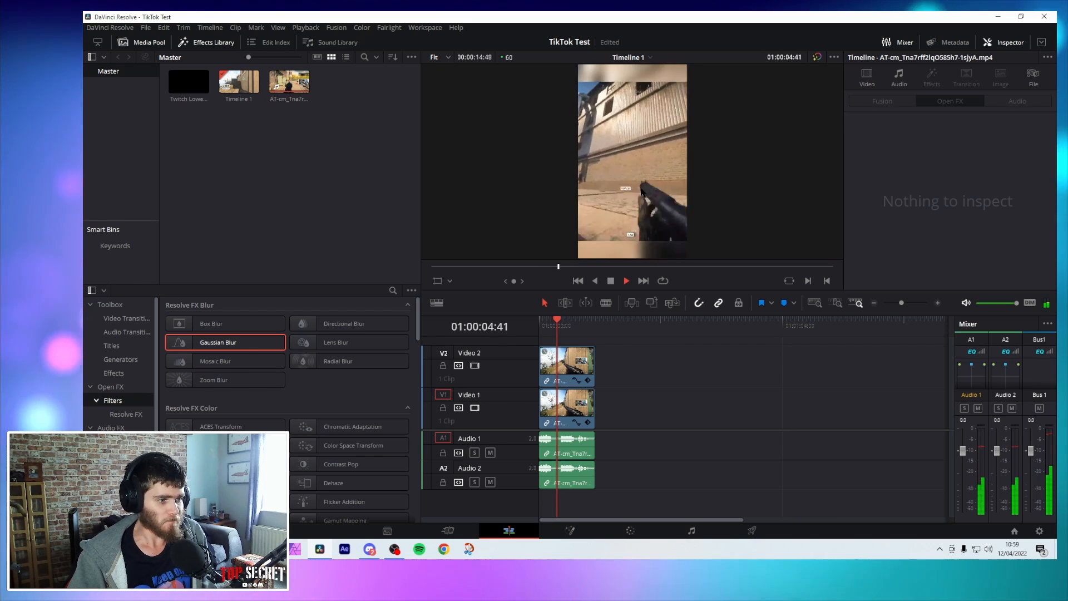
key("space")
Set the zoom of the Video 2 gameplay clip to 2.500 and preview it.
left_click(570, 374)
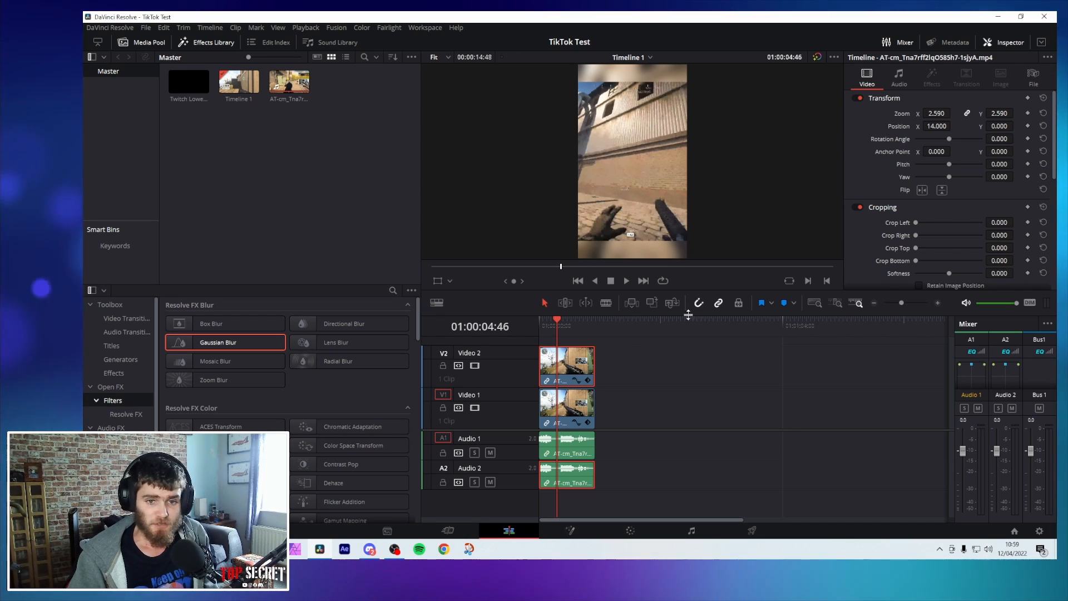
left_click_drag(939, 114, 934, 113)
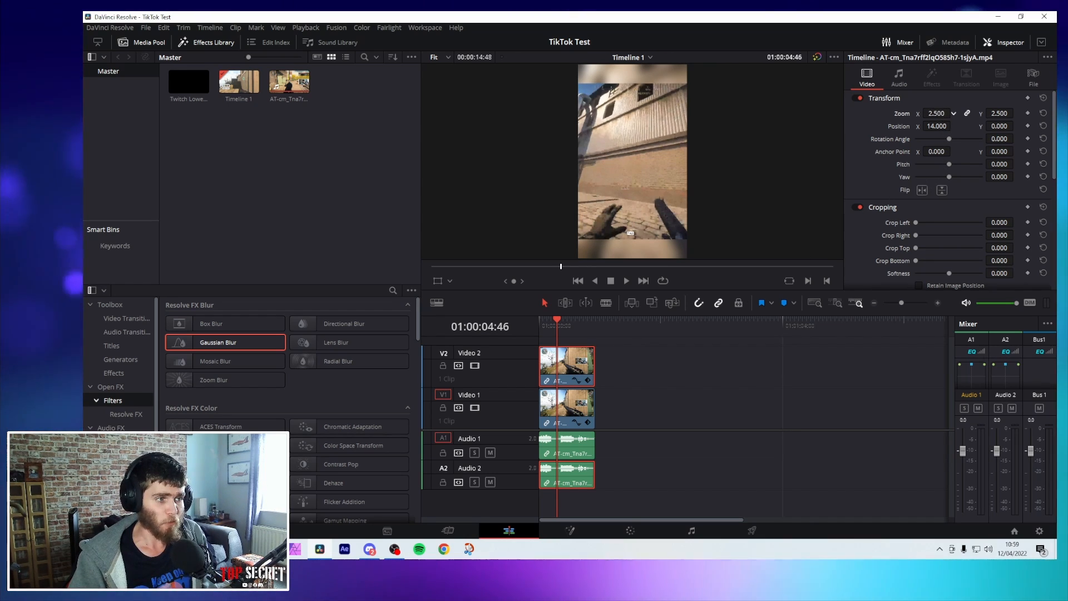
key("space")
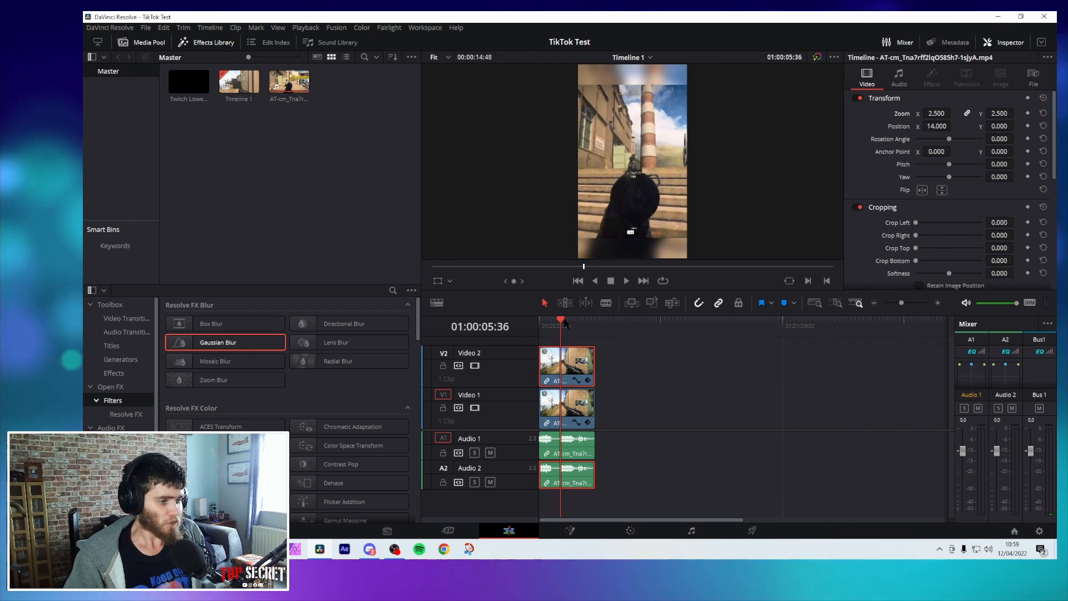
Duplicate the Video 2 clip and stack the copy on a new third video track, aligned with the clips below.
left_click_drag(560, 320, 589, 321)
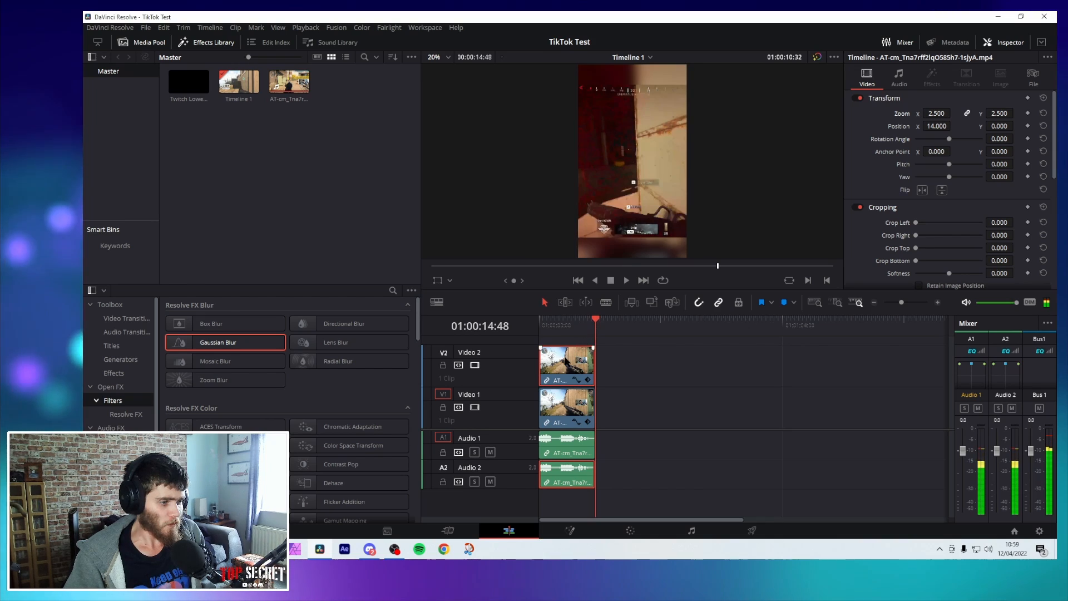
key("ctrl+c")
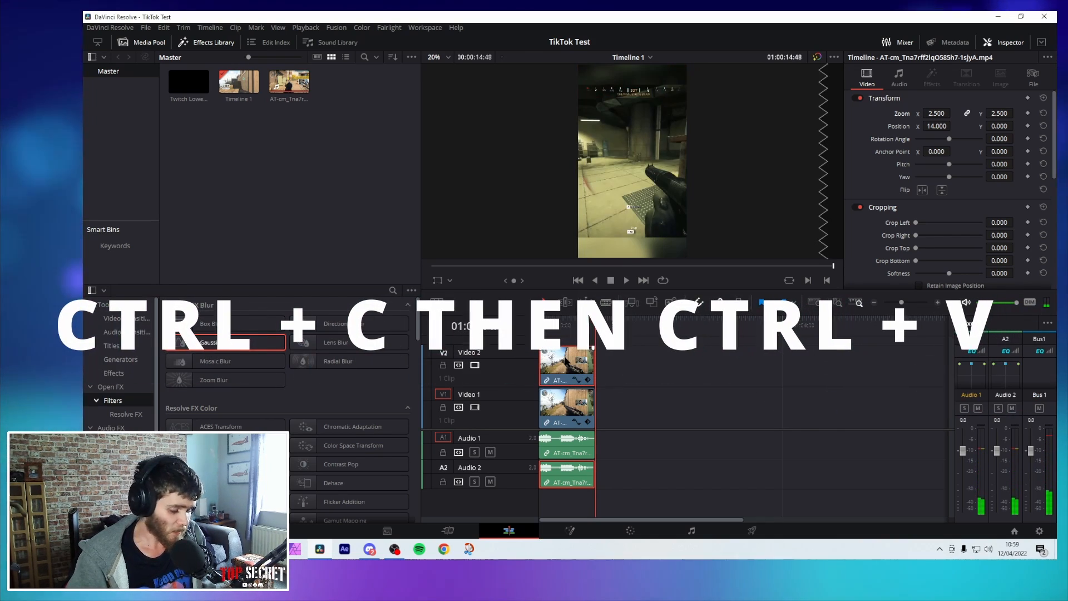
key("ctrl+v")
left_click_drag(618, 360, 569, 337)
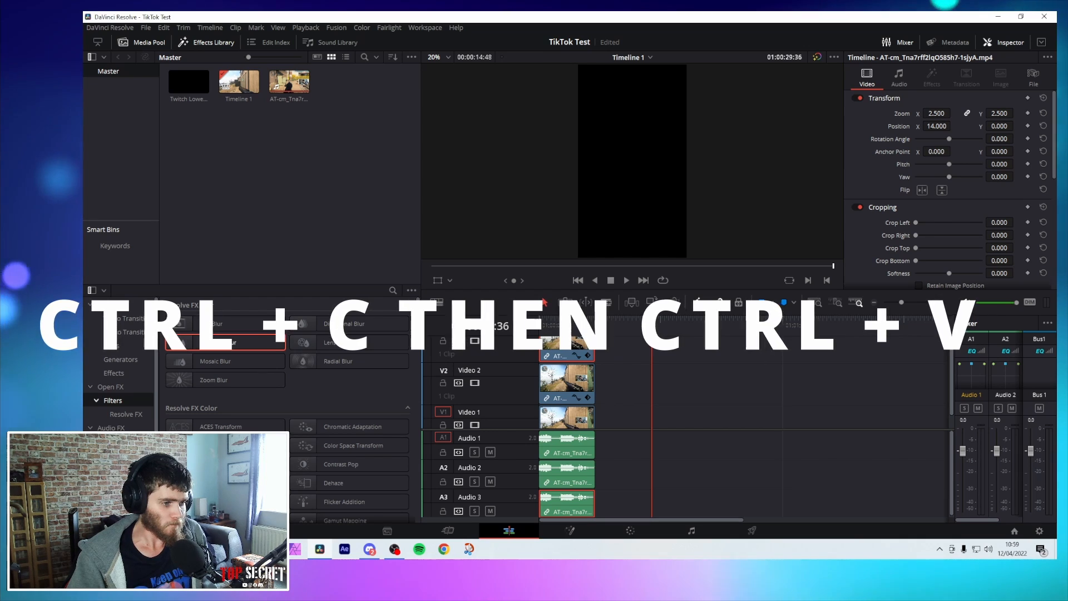
Shift the Video 3 clip horizontally to position X -966 so the webcam sits in the middle of the frame.
left_click_drag(651, 320, 560, 323)
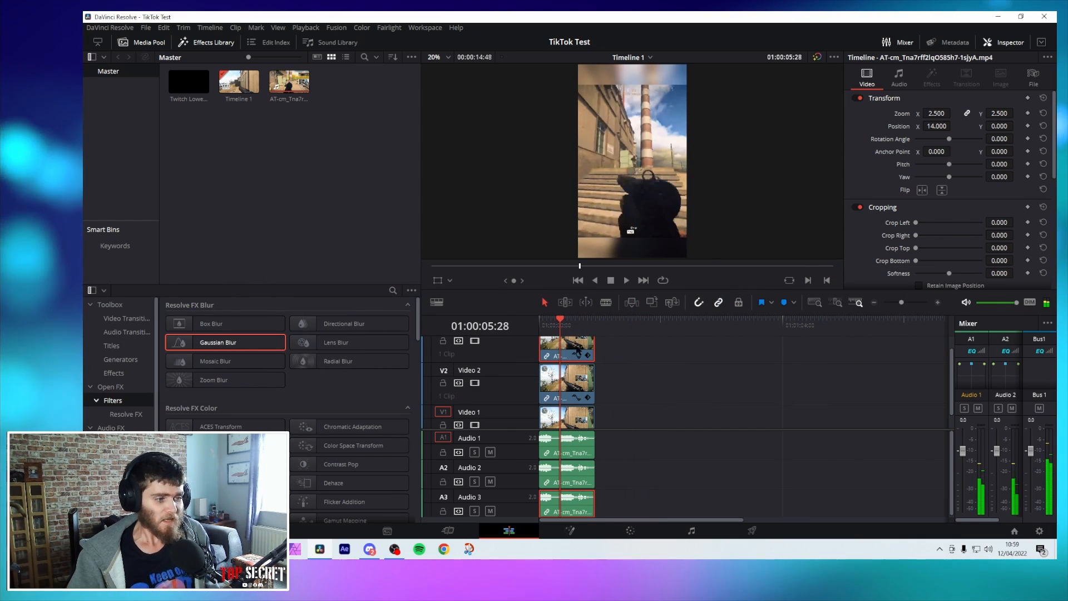
scroll(578, 352, "up", 1)
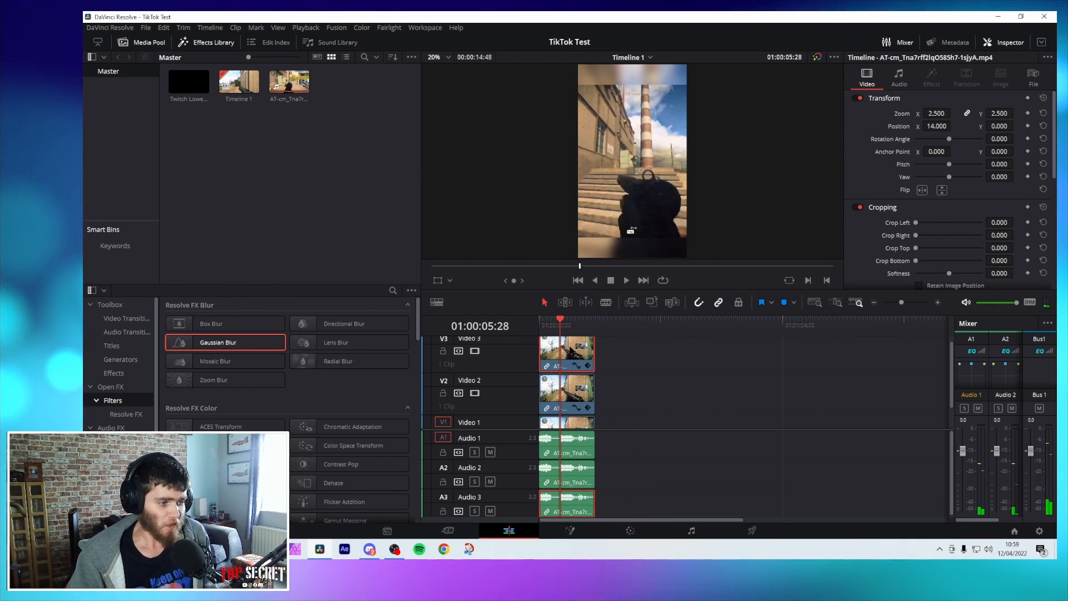
left_click_drag(937, 126, 953, 126)
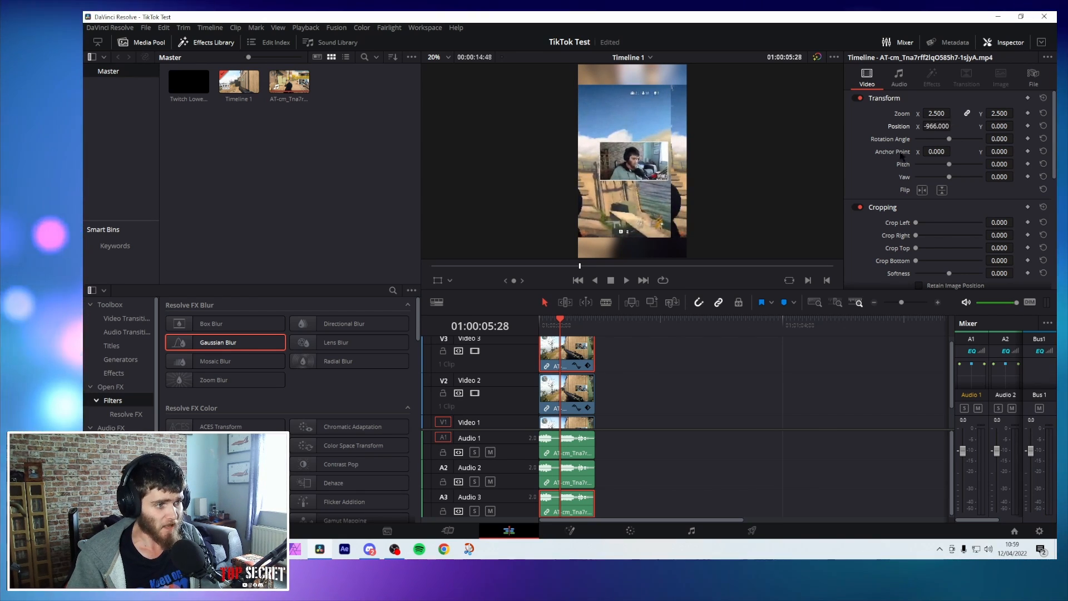
Crop the Video 3 clip down to the webcam with left 800, right 15, and top and bottom 229.
scroll(870, 160, "down", 3)
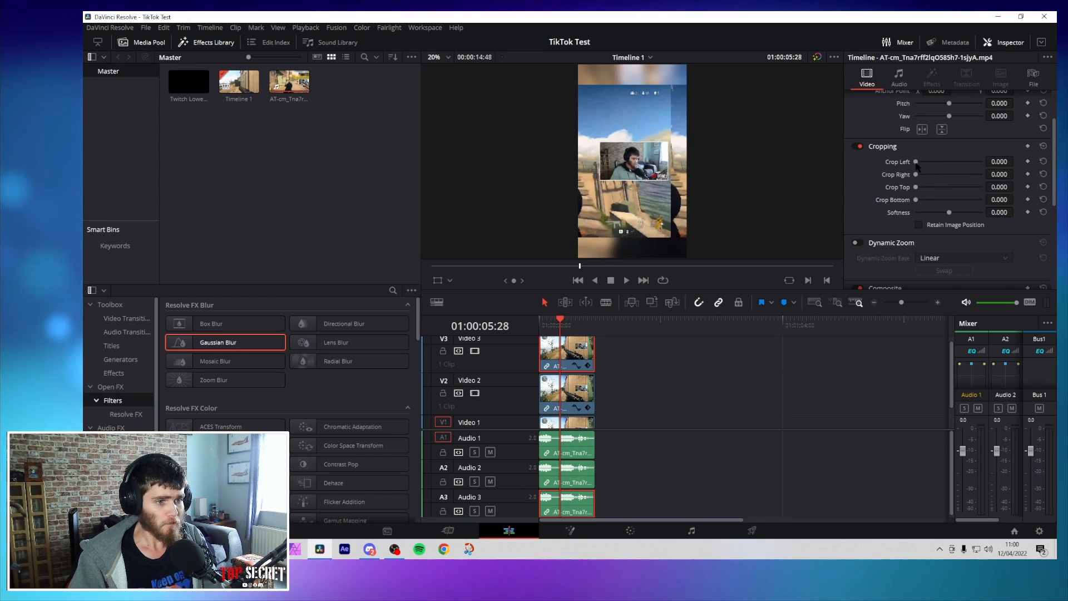
left_click_drag(913, 162, 966, 162)
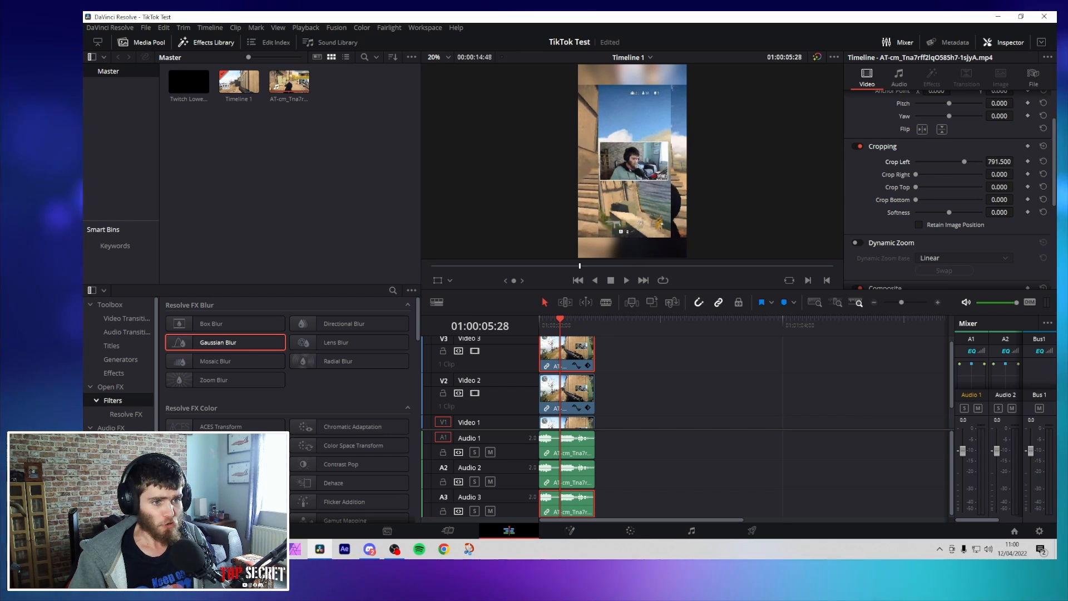
double_click(1006, 163)
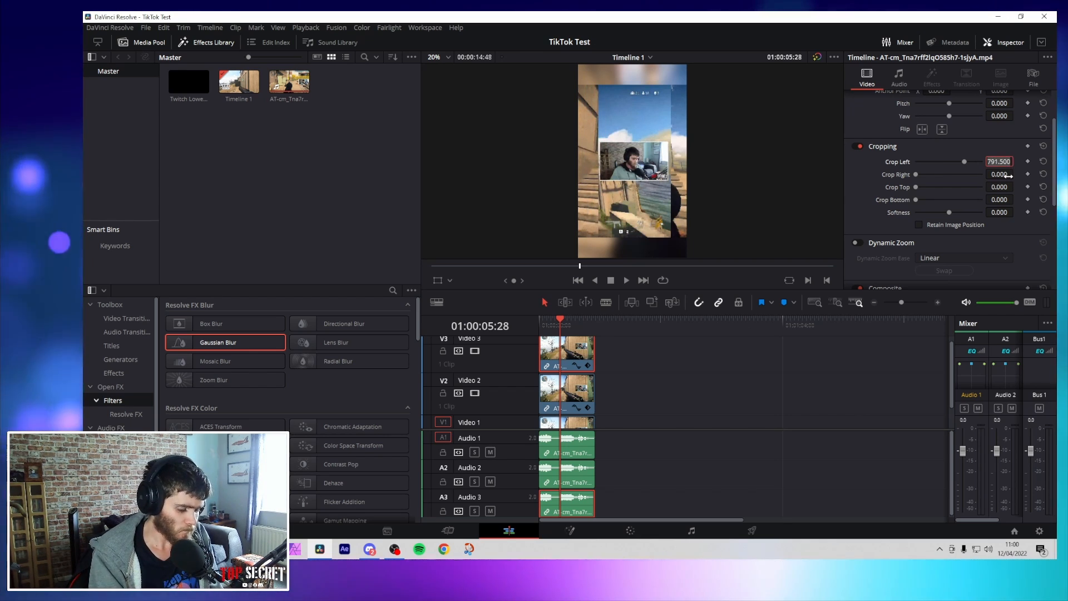
type("7")
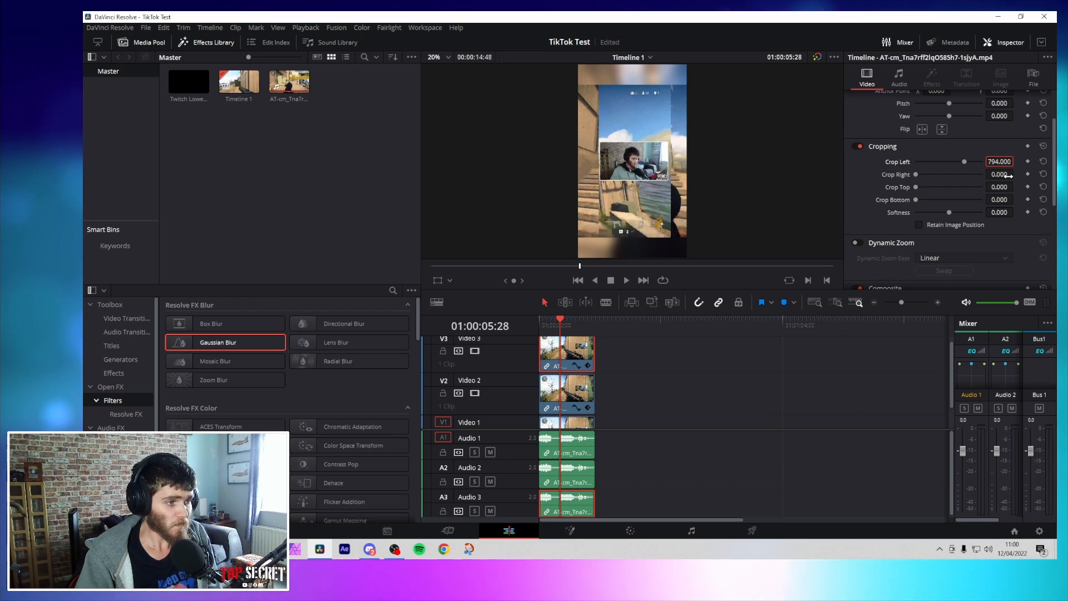
double_click(1008, 162)
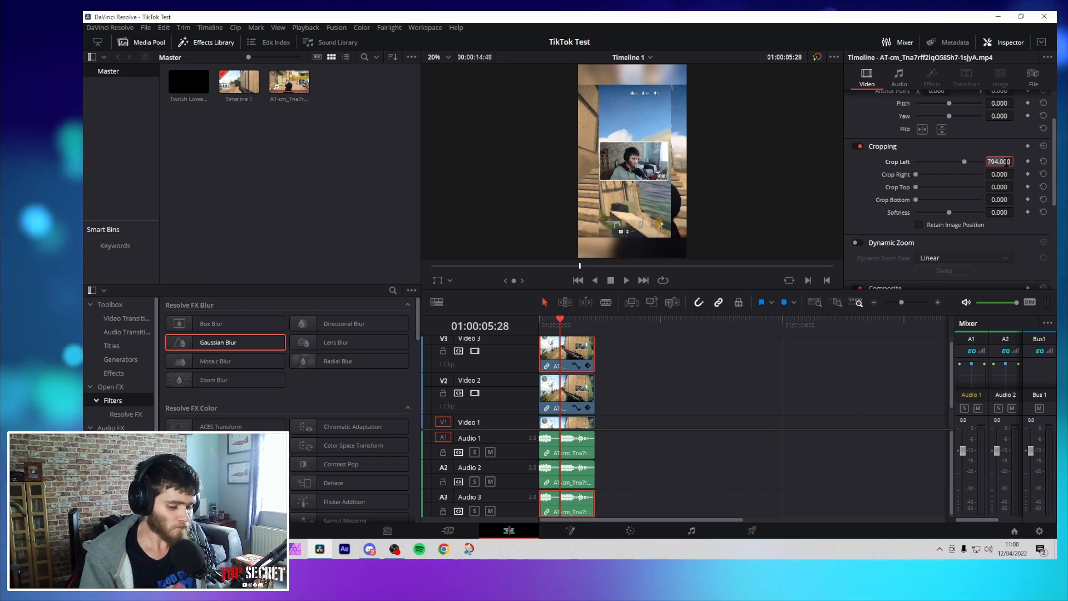
type("7")
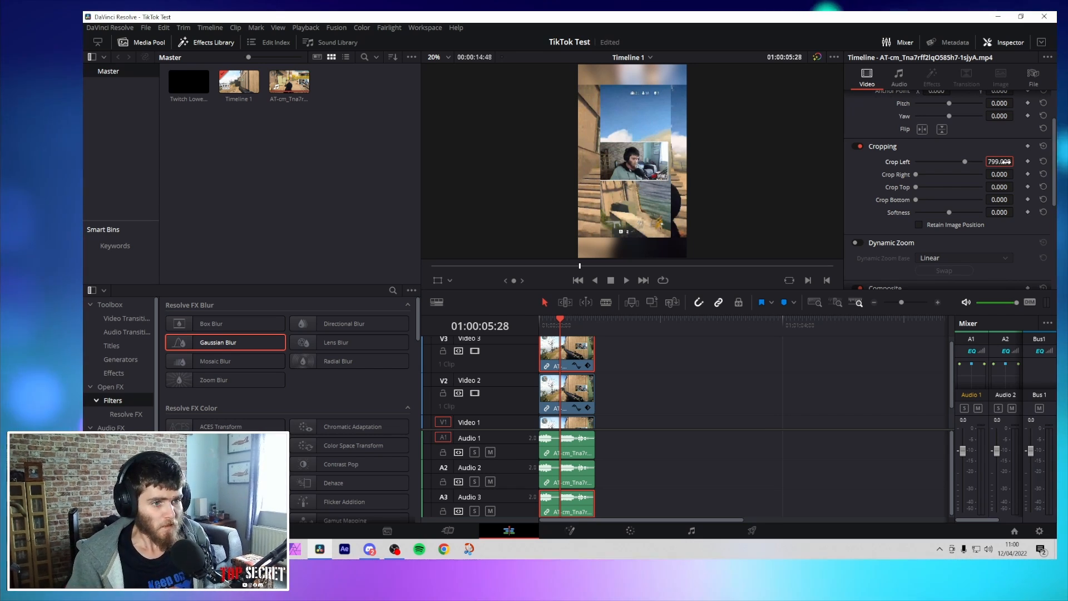
double_click(1009, 162)
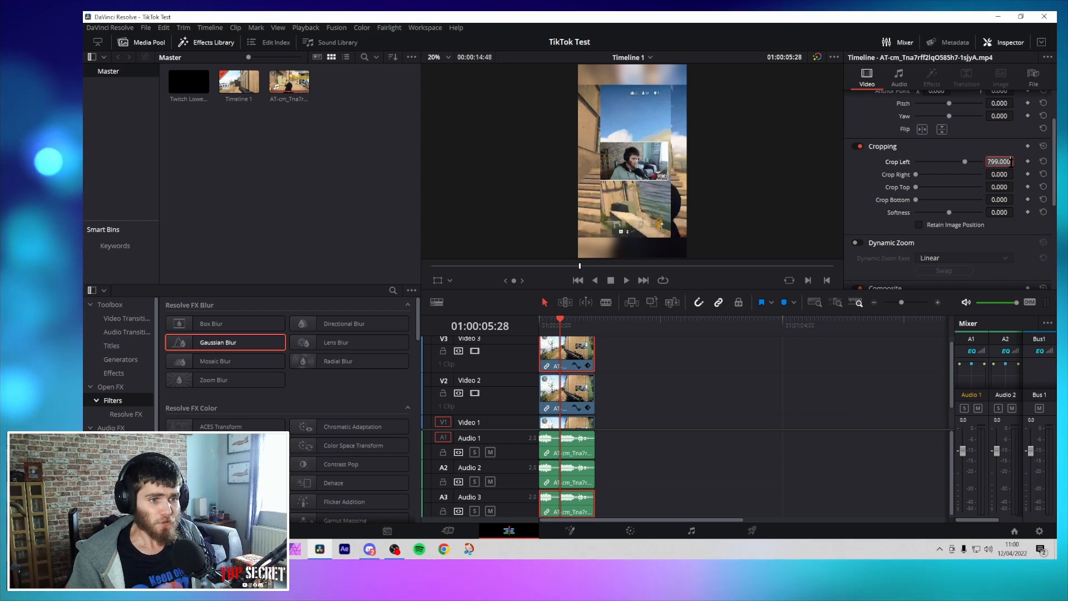
type("800")
key("Return")
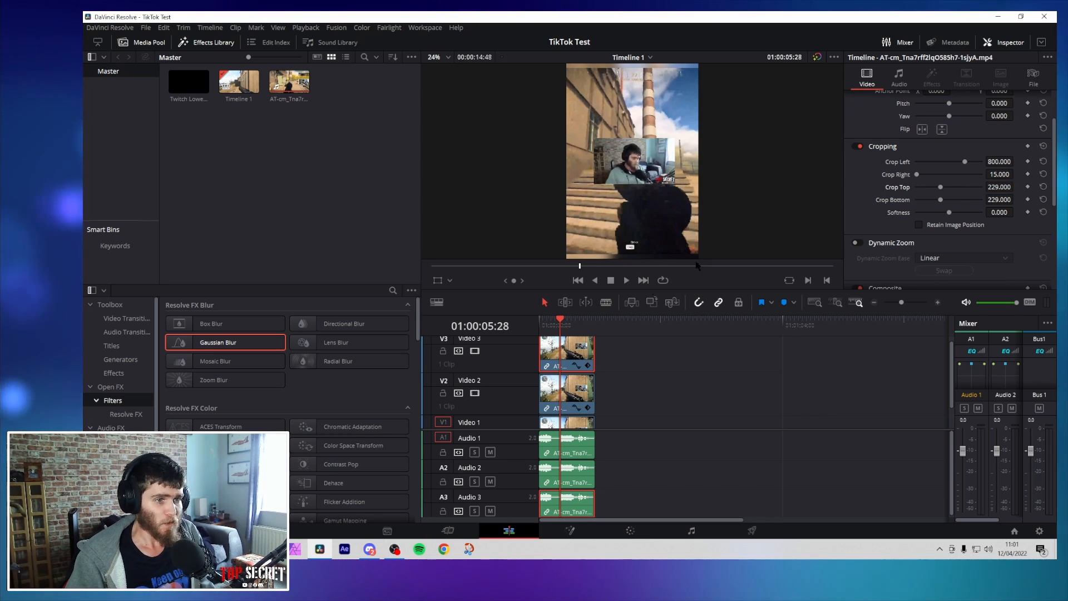
Enlarge the cropped webcam clip on Video 3 to a zoom of 2.860 and recentre it at position X -1105.
scroll(697, 266, "up", 1)
scroll(851, 100, "up", 3)
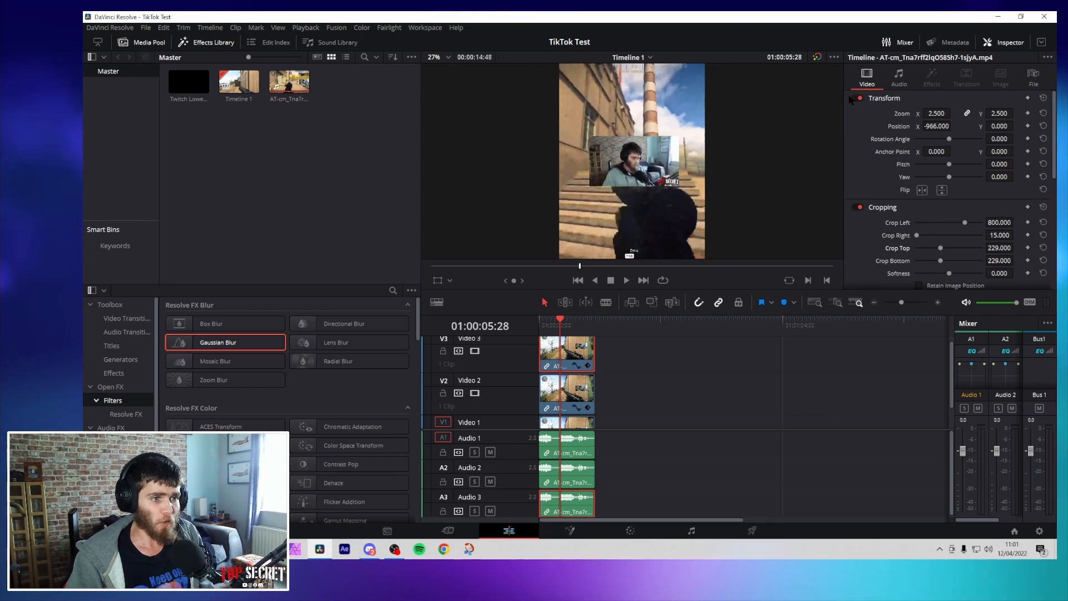
left_click_drag(945, 114, 923, 126)
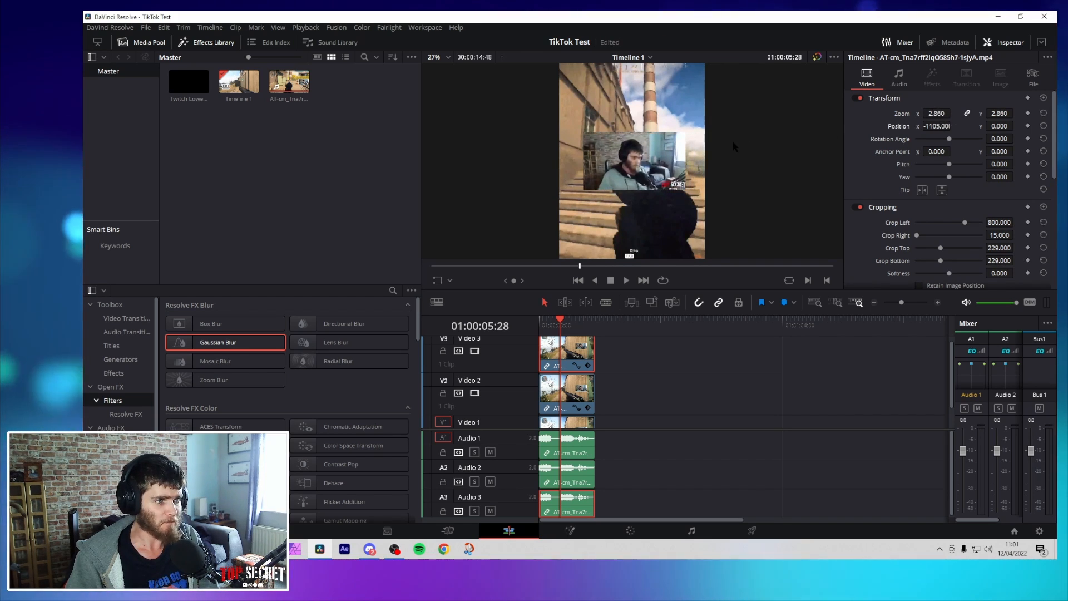
Move the webcam clip to the upper part of the frame at position X -1116, Y 678 and play a short preview.
scroll(734, 148, "down", 1)
scroll(734, 147, "down", 1)
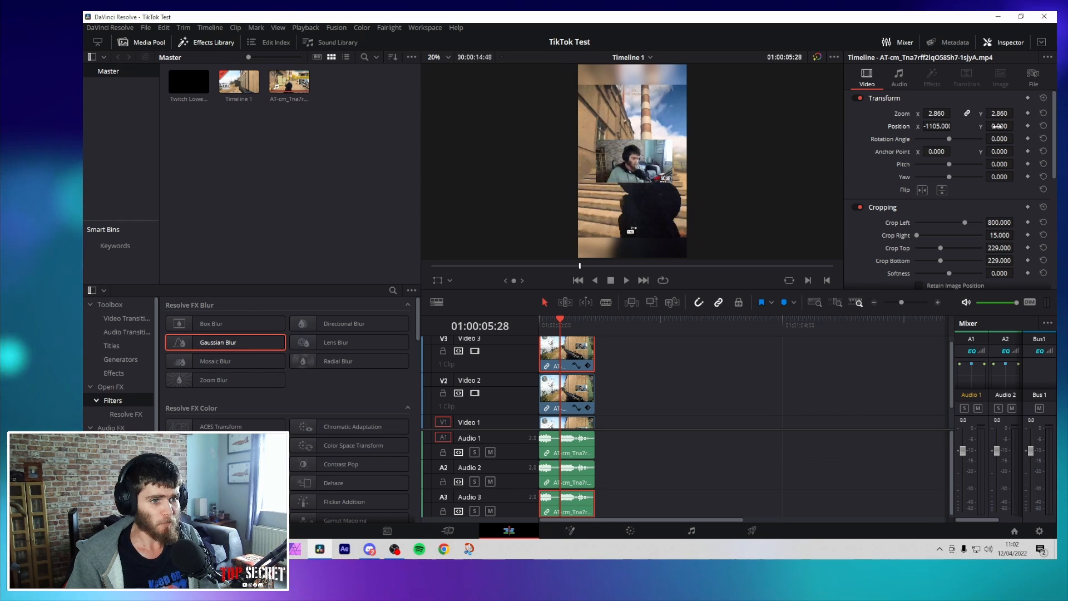
left_click_drag(999, 126, 1015, 126)
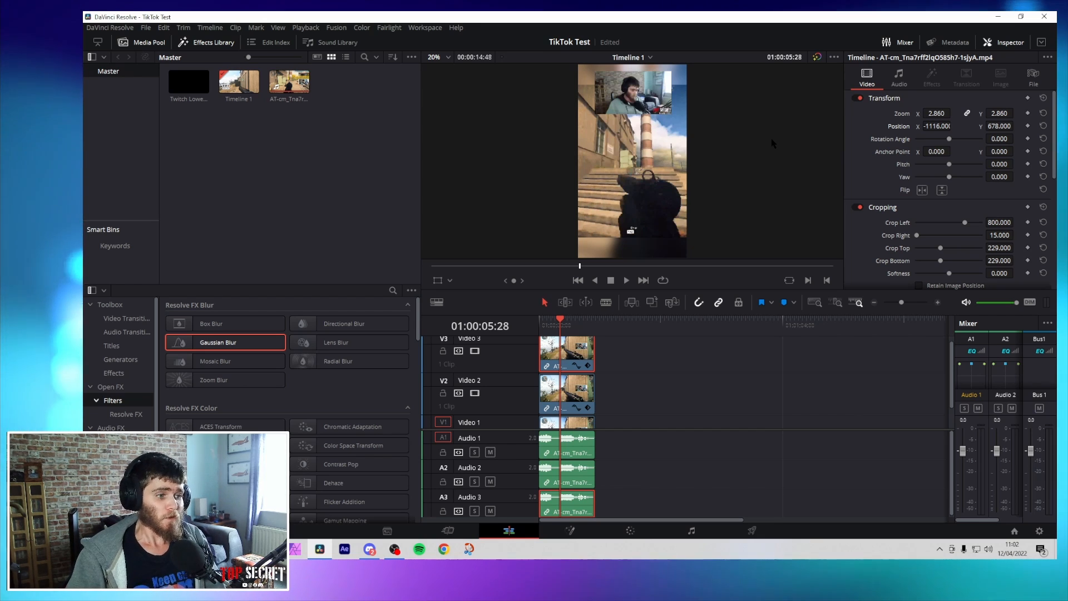
scroll(769, 156, "down", 1)
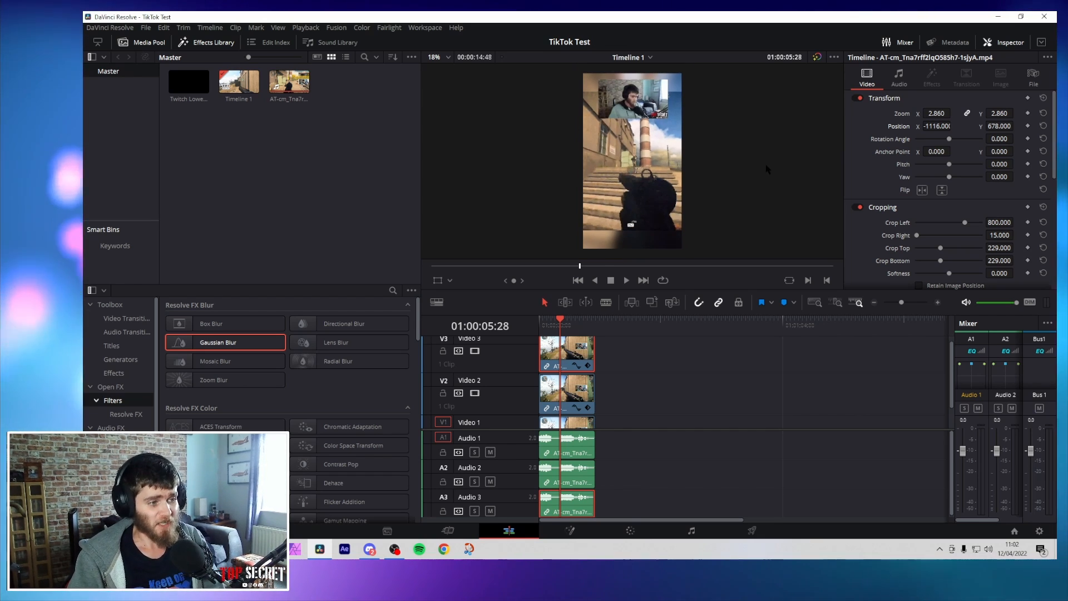
scroll(767, 169, "up", 1)
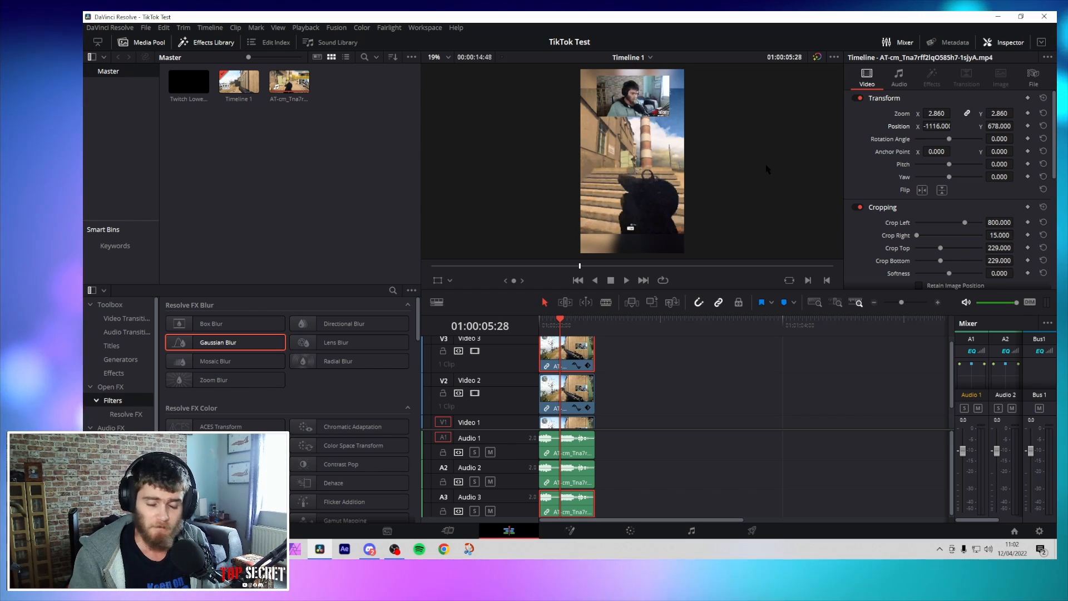
scroll(690, 401, "down", 1)
scroll(688, 399, "down", 1)
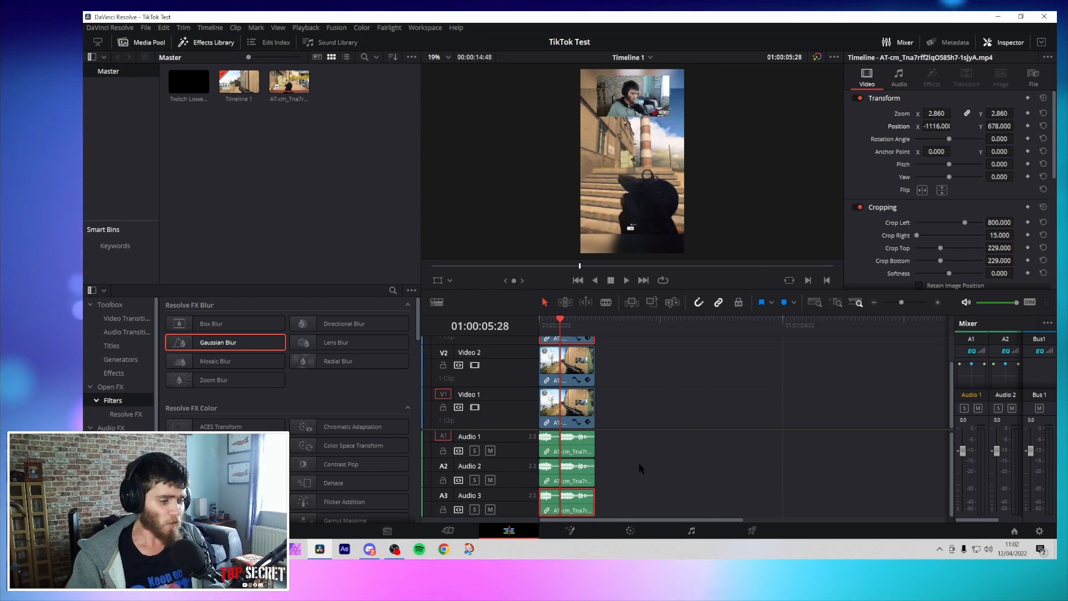
key("space")
key("space")
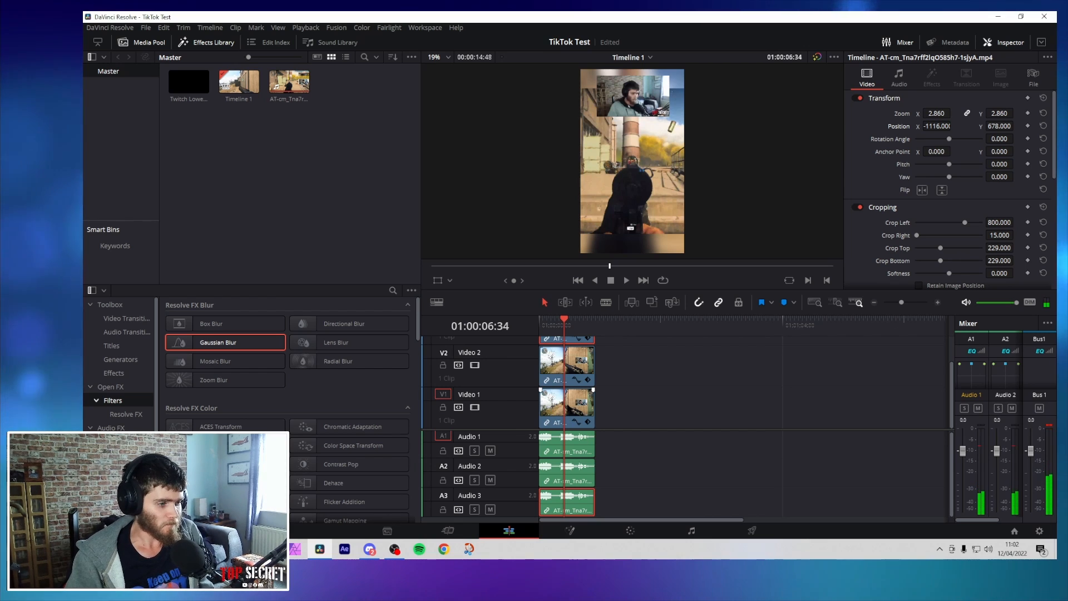
Select the clips on all three video tracks and unlink them from their audio.
left_click(577, 405)
scroll(583, 411, "up", 1)
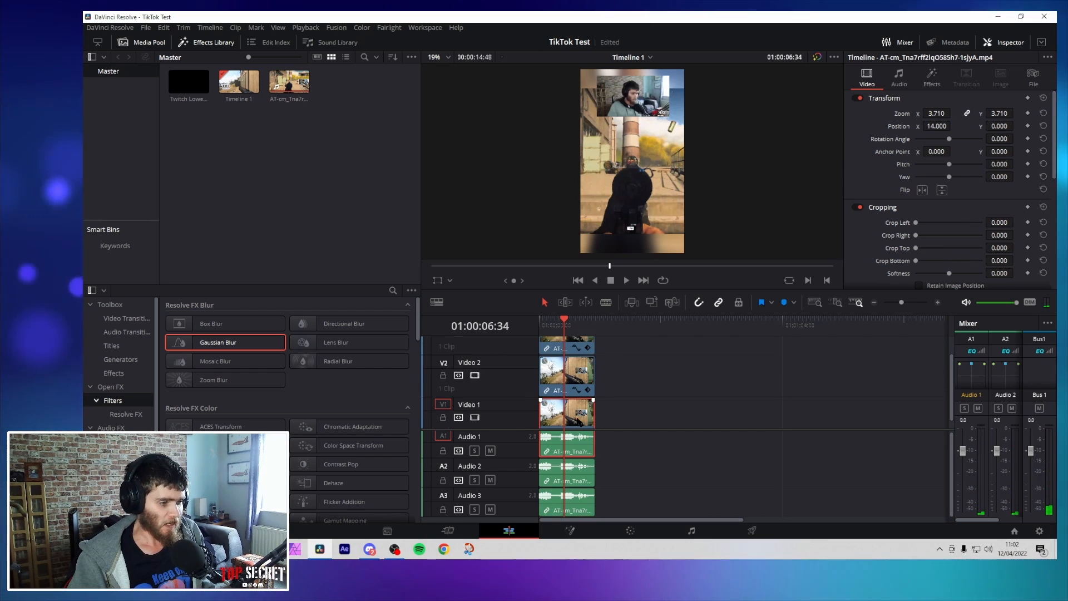
left_click(574, 377, "ctrl")
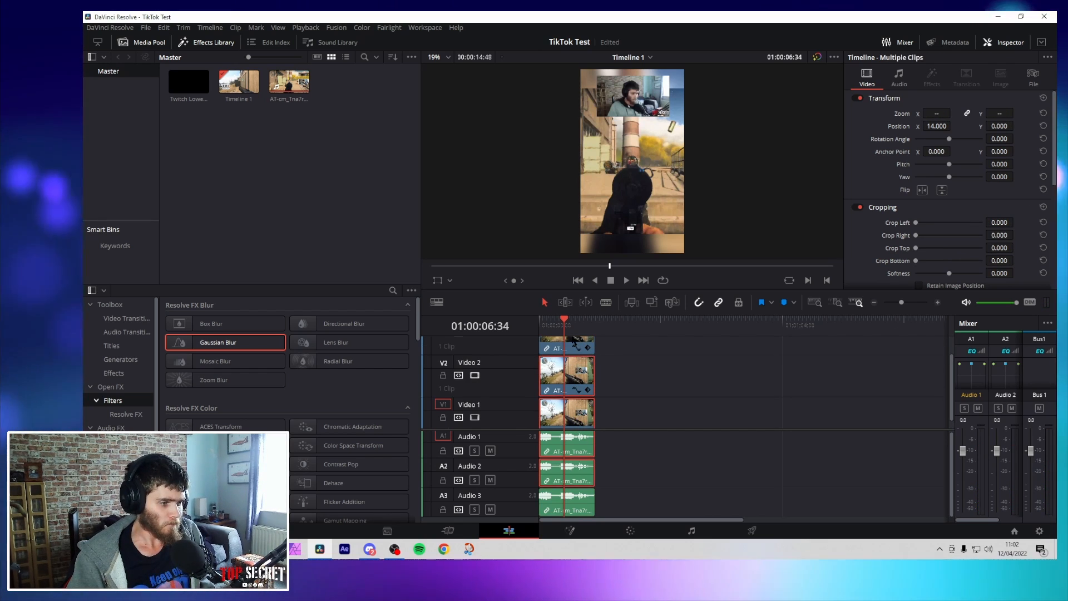
left_click(572, 329)
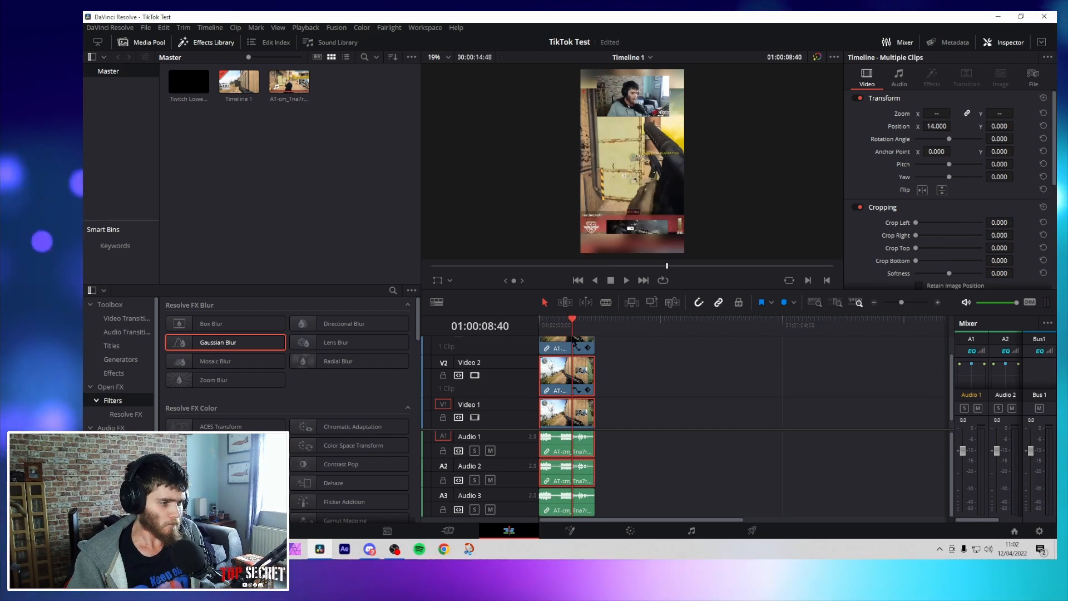
right_click(562, 378)
left_click(598, 385)
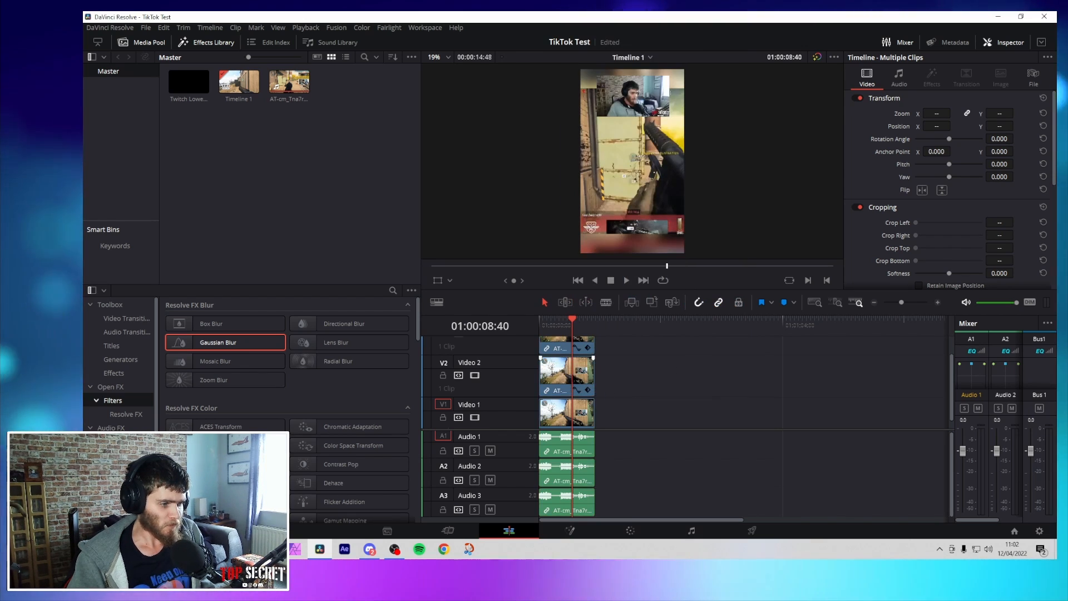
right_click(556, 376)
left_click(602, 370)
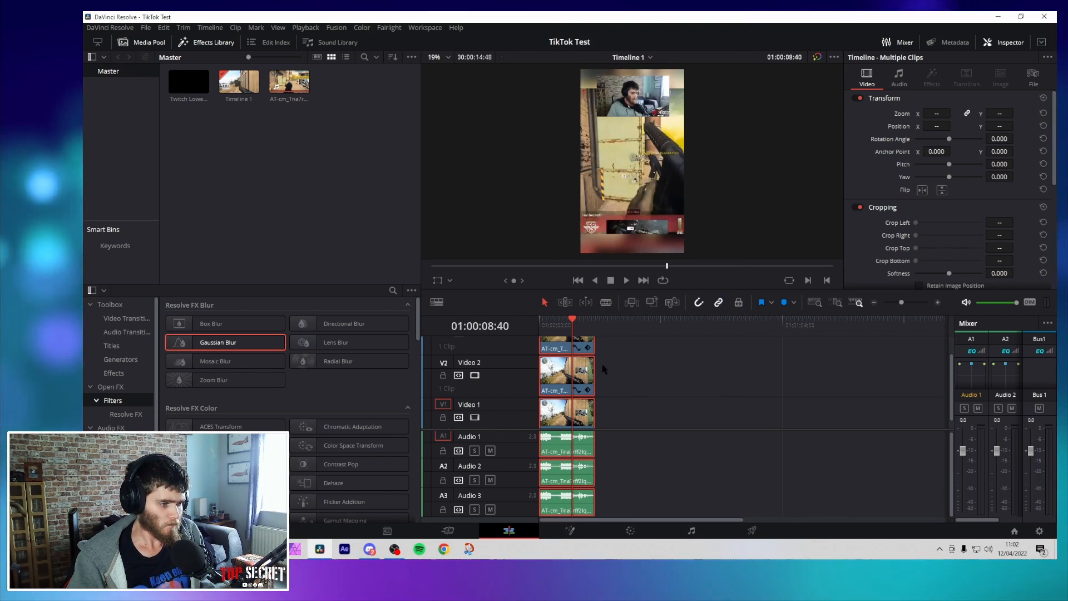
Delete the duplicate audio clips on Audio 2 and Audio 3, keeping Audio 1, and play back the result.
scroll(559, 413, "down", 1)
left_click(580, 418)
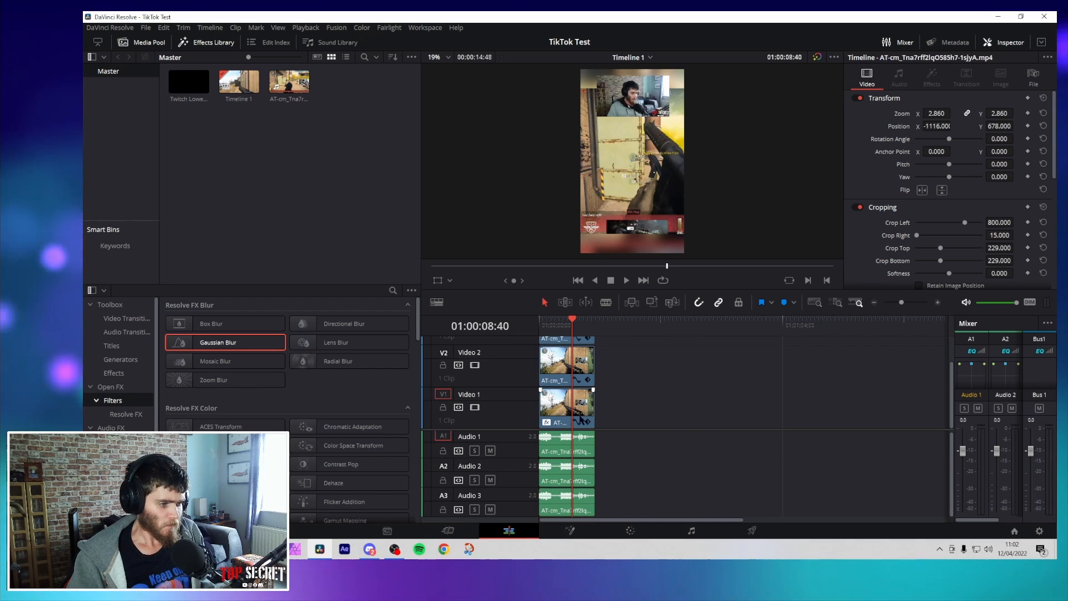
left_click(557, 445)
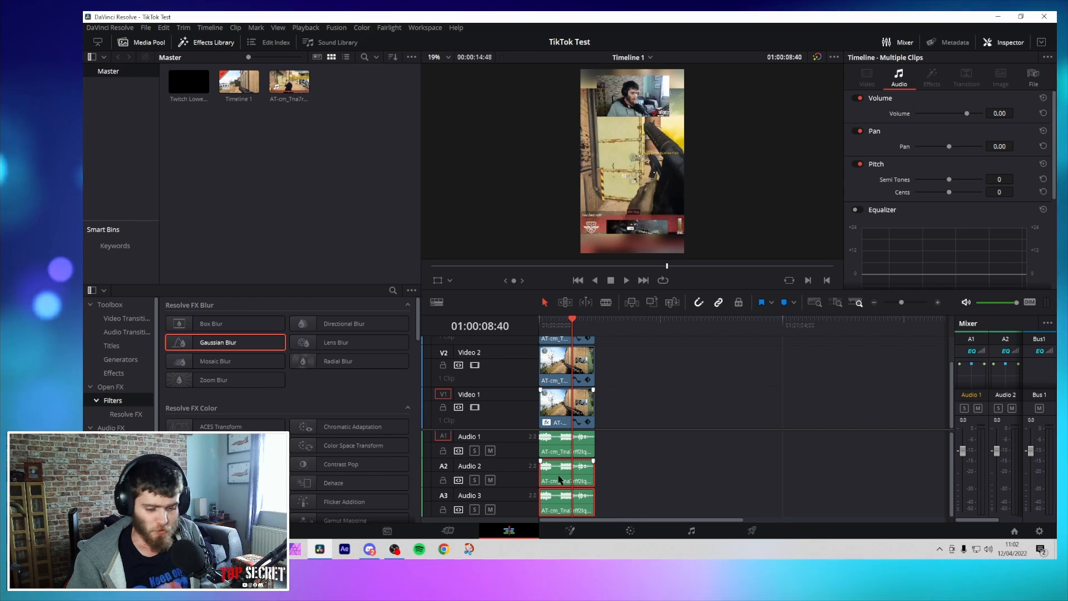
key("Delete")
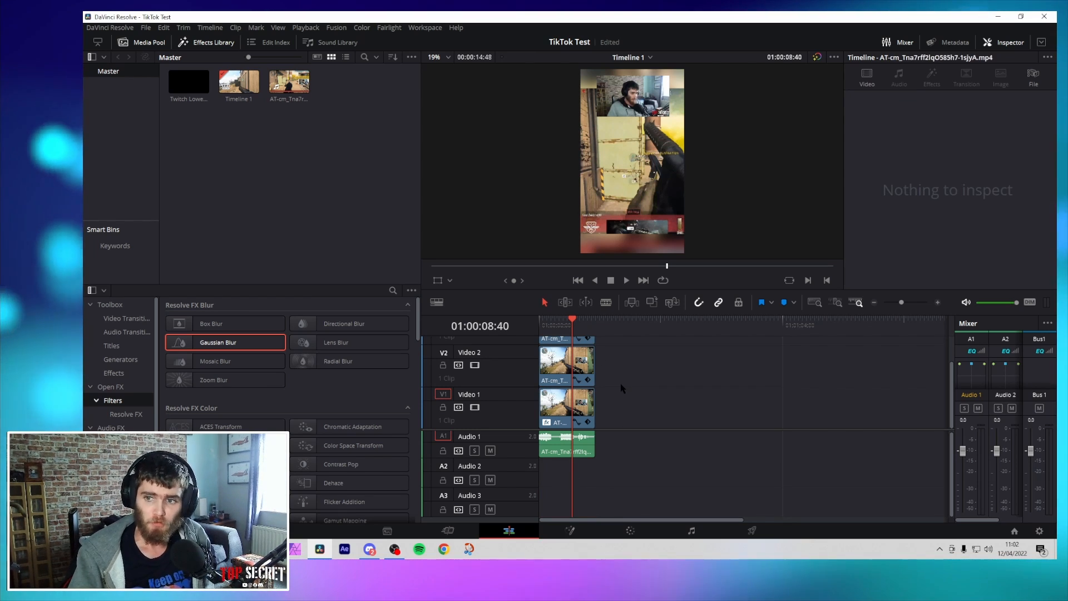
scroll(620, 322, "up", 1)
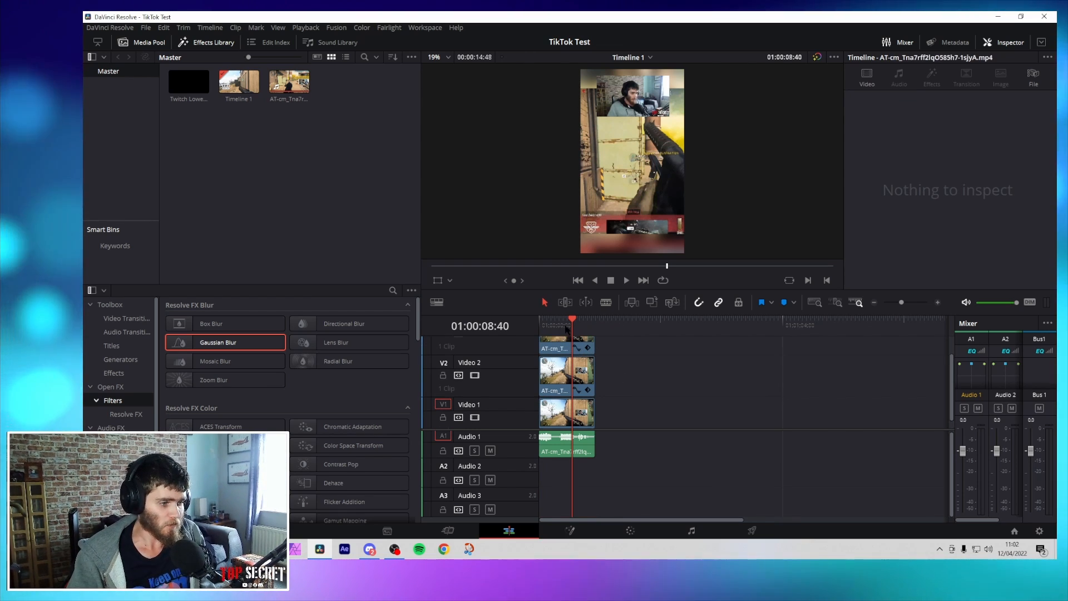
left_click_drag(572, 320, 561, 332)
key("space")
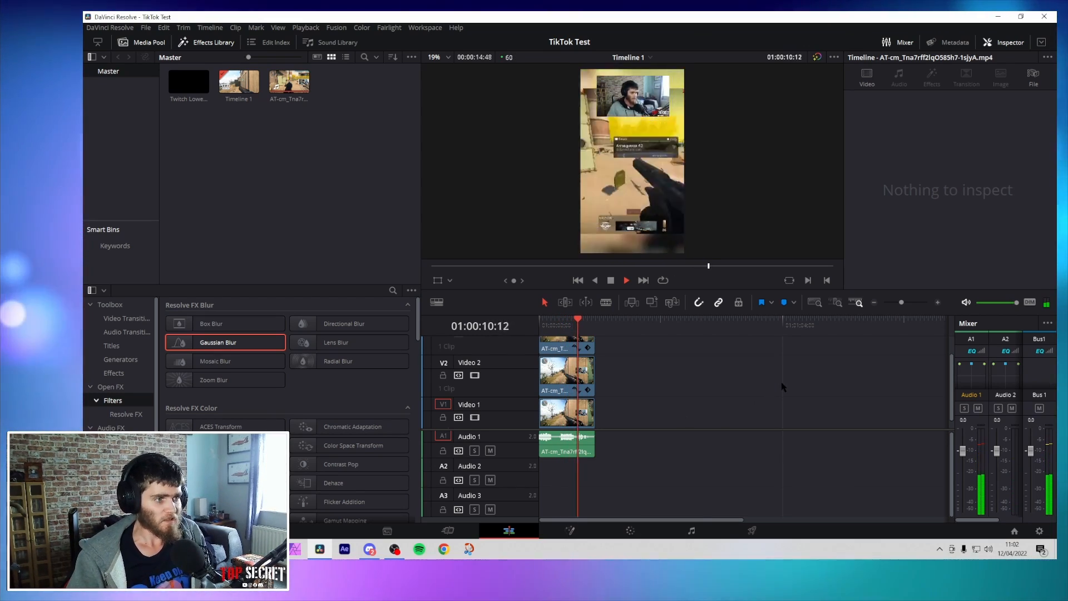
key("space")
Reduce the Video 3 webcam clip's zoom to 2.680 and reposition it at X -1046, Y 670.
scroll(566, 364, "up", 1)
left_click(566, 365)
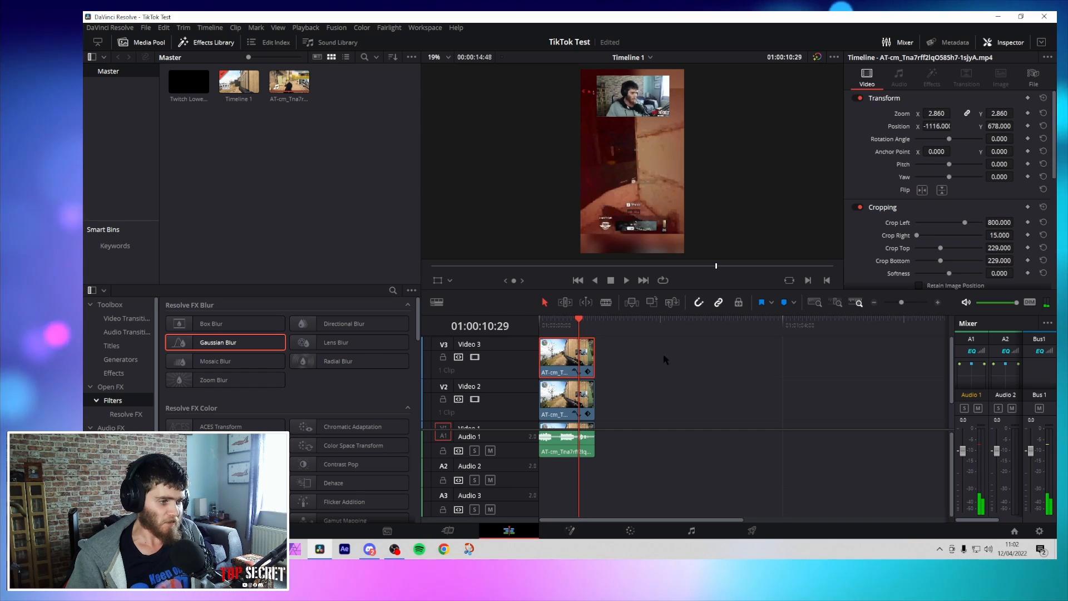
mouse_move(939, 113)
left_mouse_down()
mouse_move(928, 114)
mouse_move(952, 126)
left_mouse_up()
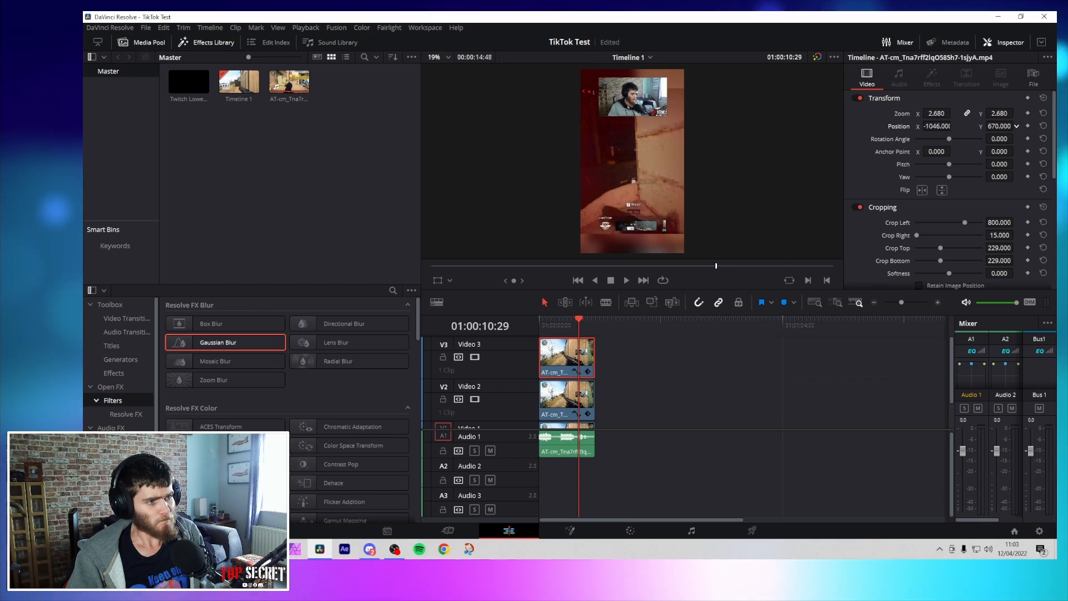
left_click(624, 366)
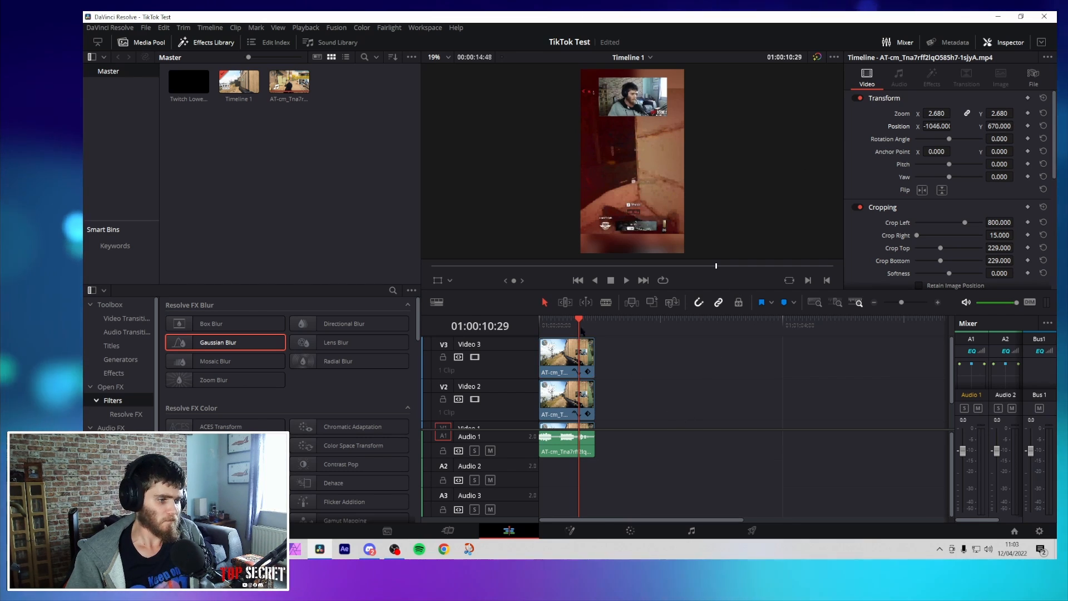
Play from the timeline start to 01:00:01:08, place the Twitch Lower Third clip there on a new Video 4 track, and preview it.
left_click_drag(579, 320, 582, 321)
key("Home")
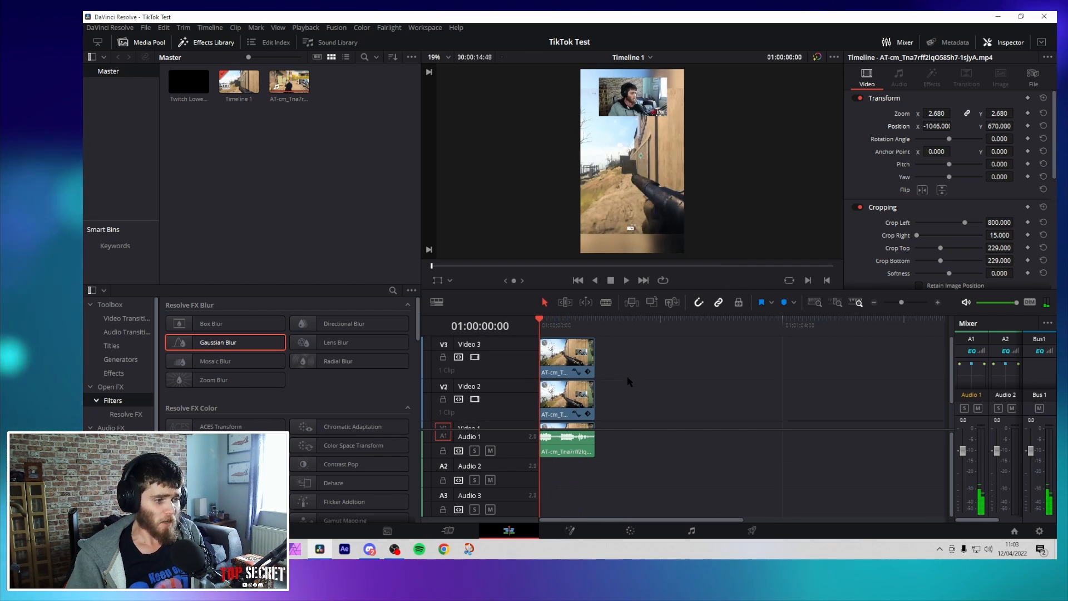
key("space")
key("space")
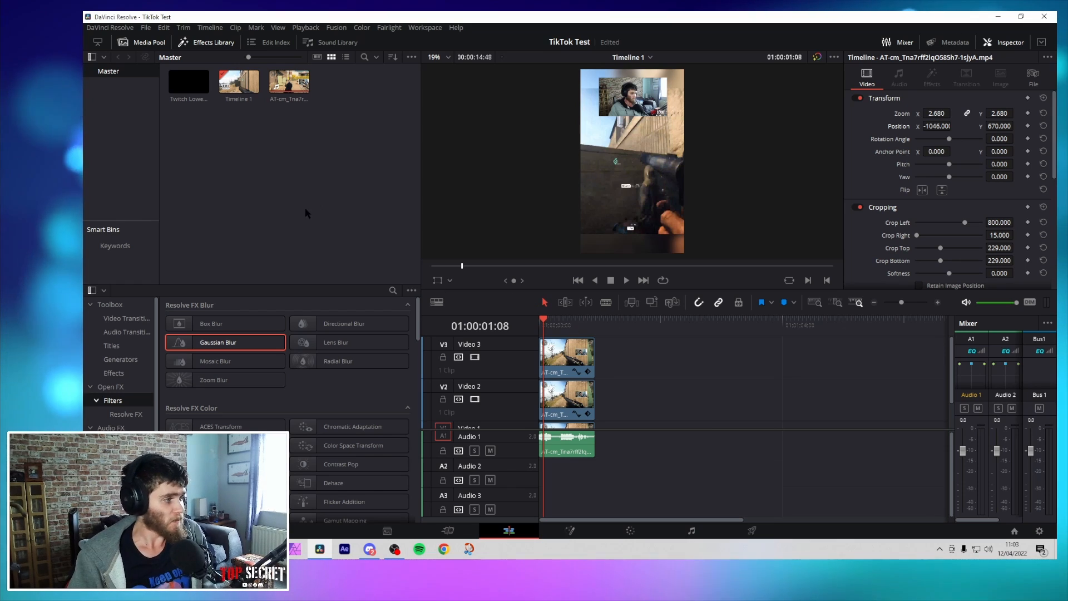
left_click_drag(192, 84, 556, 361)
key("space")
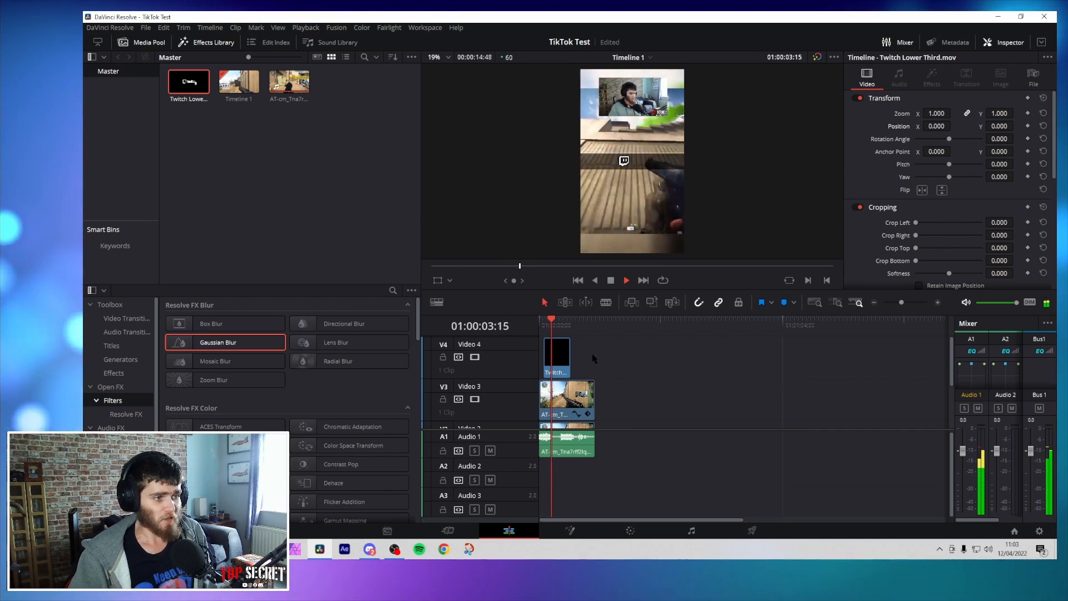
Reposition the Twitch Lower Third clip at X -55, Y -672 and enlarge its zoom to 2.140.
key("space")
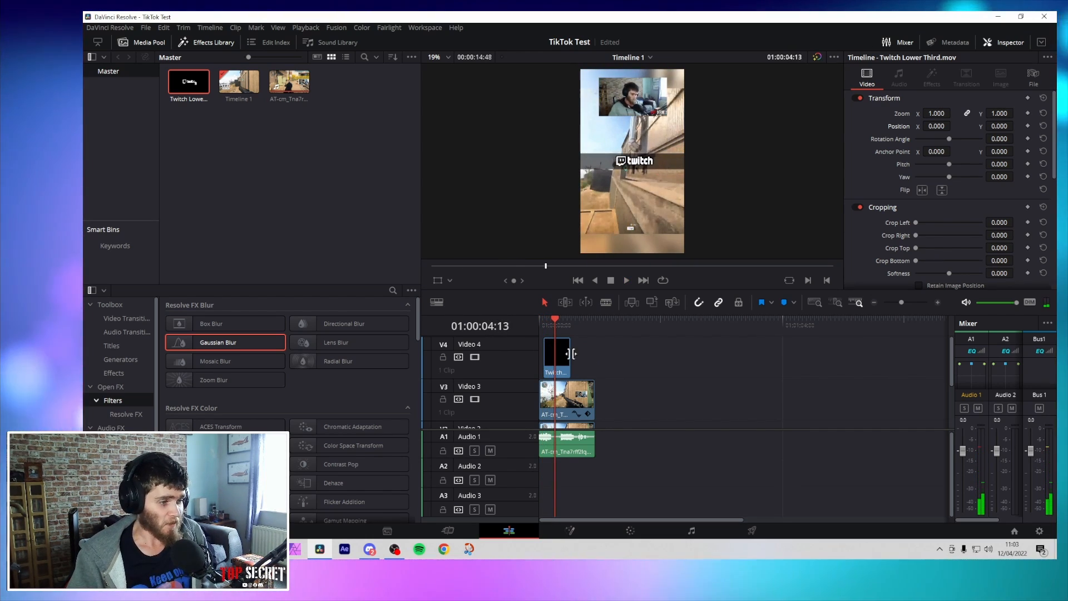
left_click(565, 353)
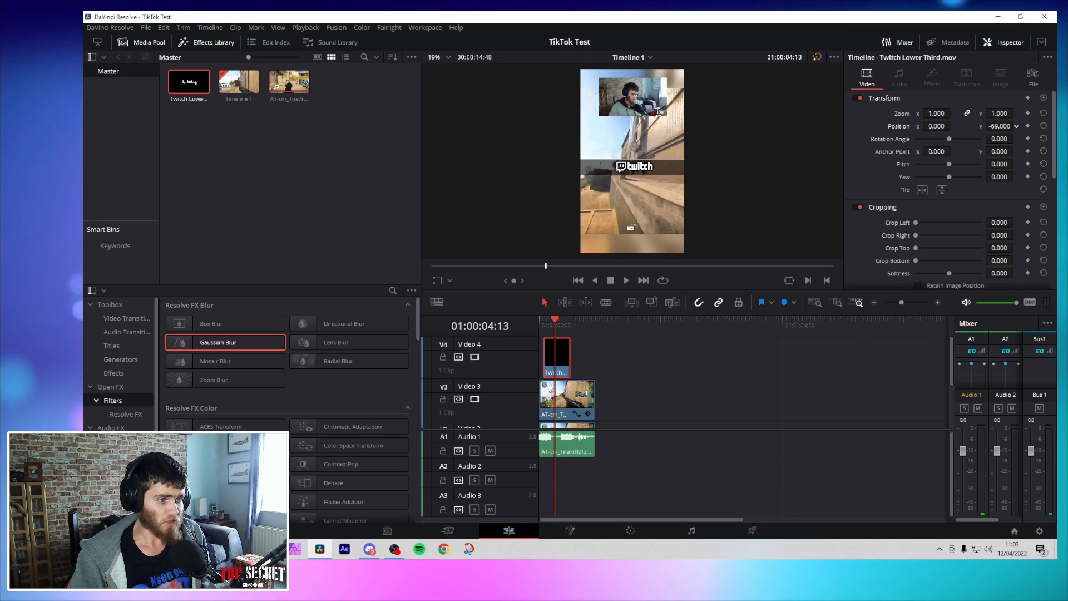
left_click_drag(1000, 126, 664, 126)
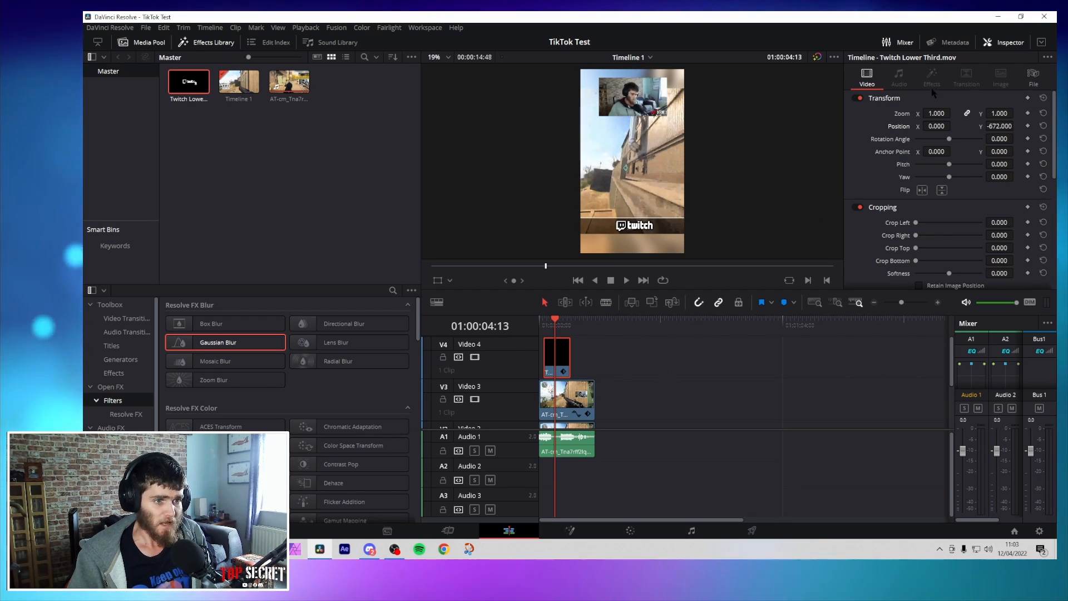
left_click_drag(936, 113, 910, 126)
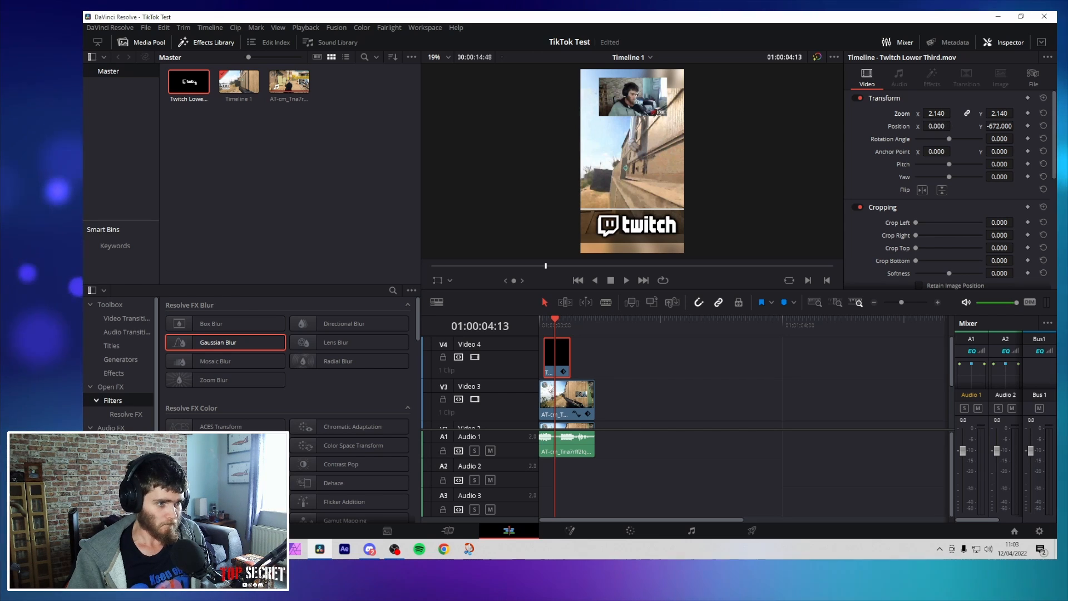
Play the timeline from its beginning to check the enlarged Twitch lower third over the gameplay.
left_click(545, 326)
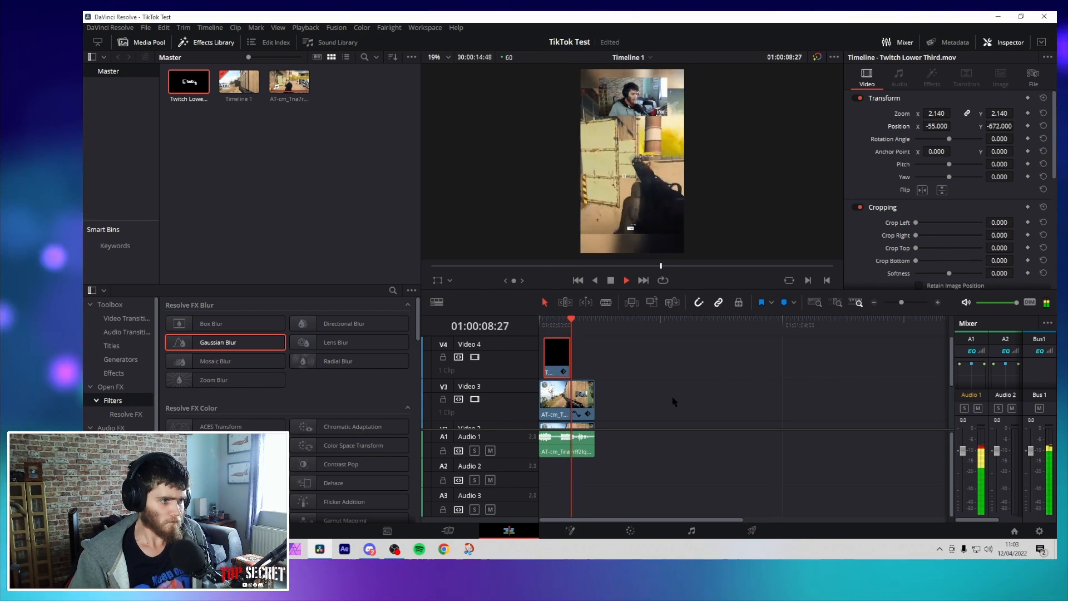
key("space")
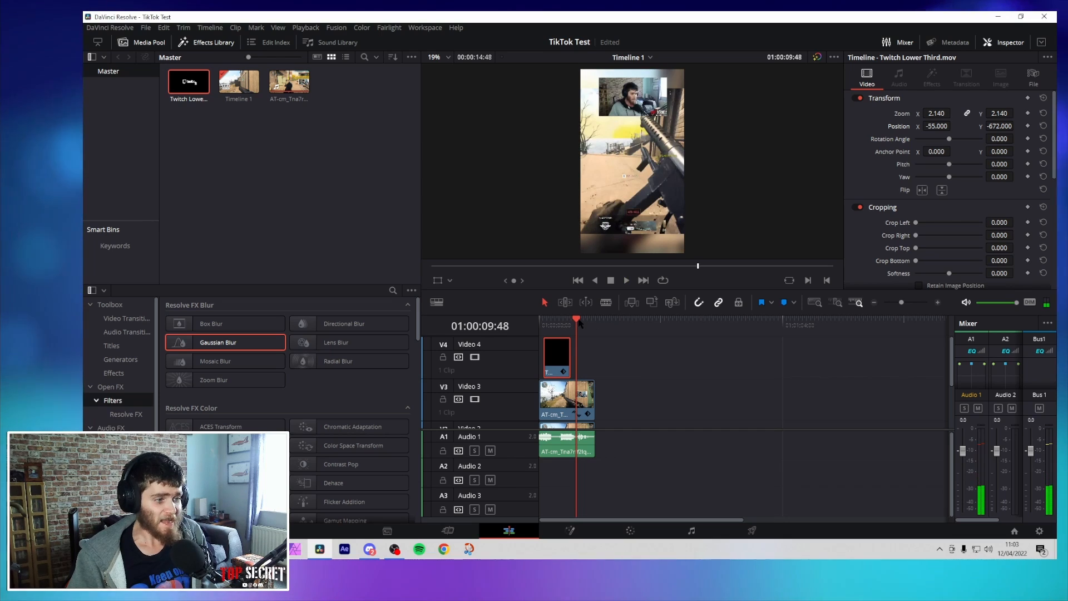
left_click_drag(579, 322, 529, 324)
key("space")
left_click(639, 383)
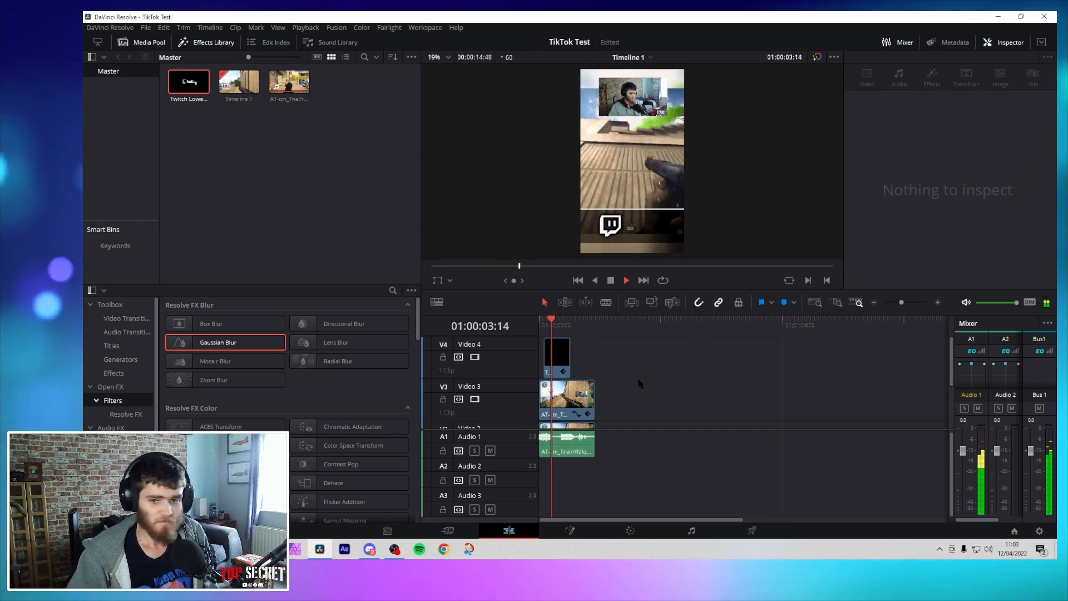
key("space")
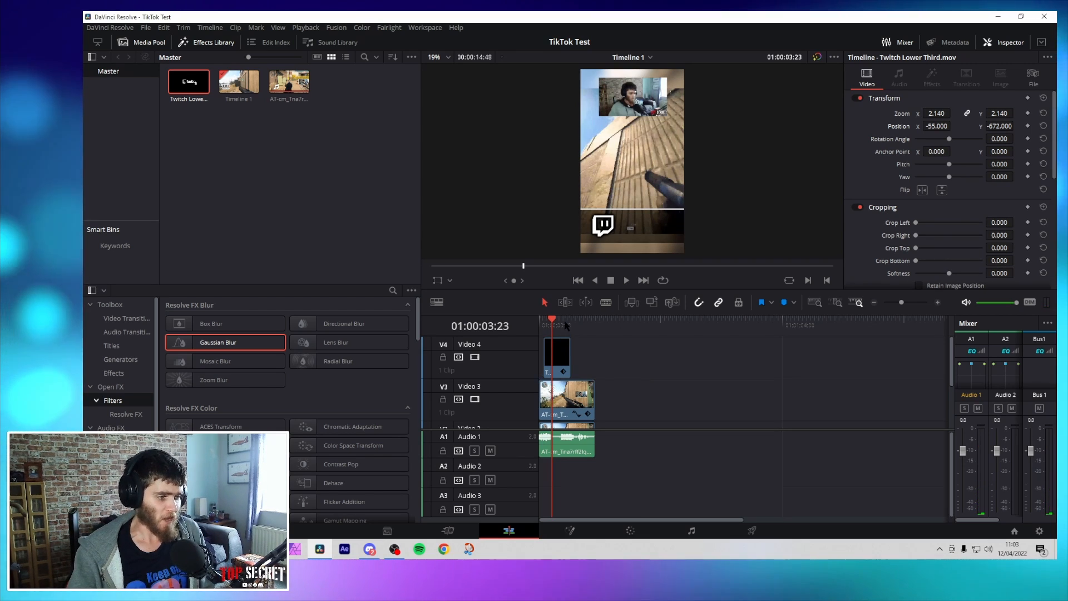
Move the playhead to the end of the clips at 01:00:14:48 and switch to the Deliver workspace.
left_click_drag(552, 313, 596, 316)
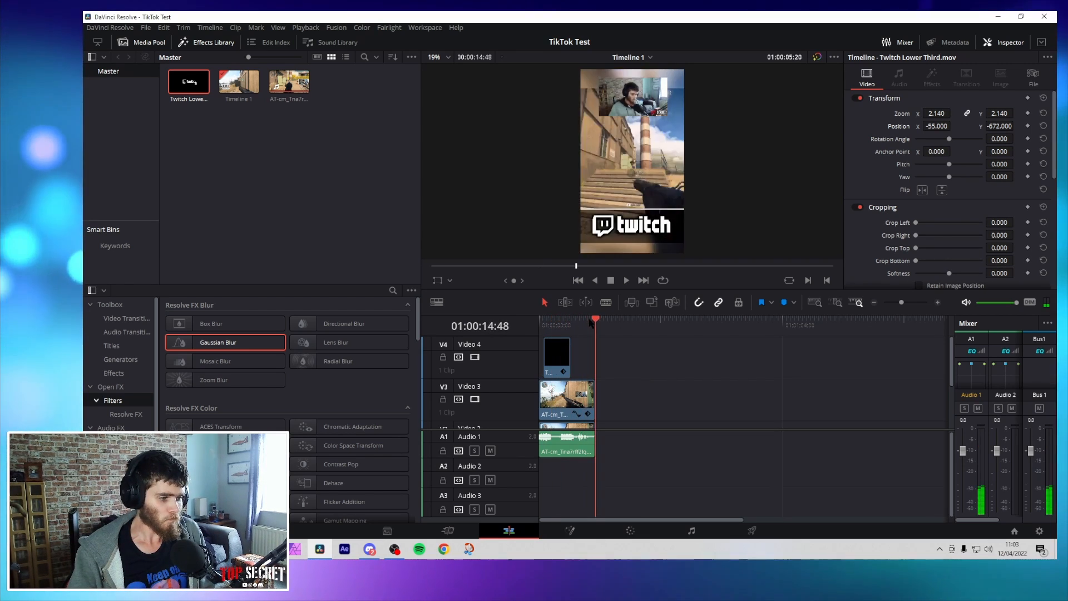
scroll(634, 369, "down", 2)
scroll(632, 412, "up", 2)
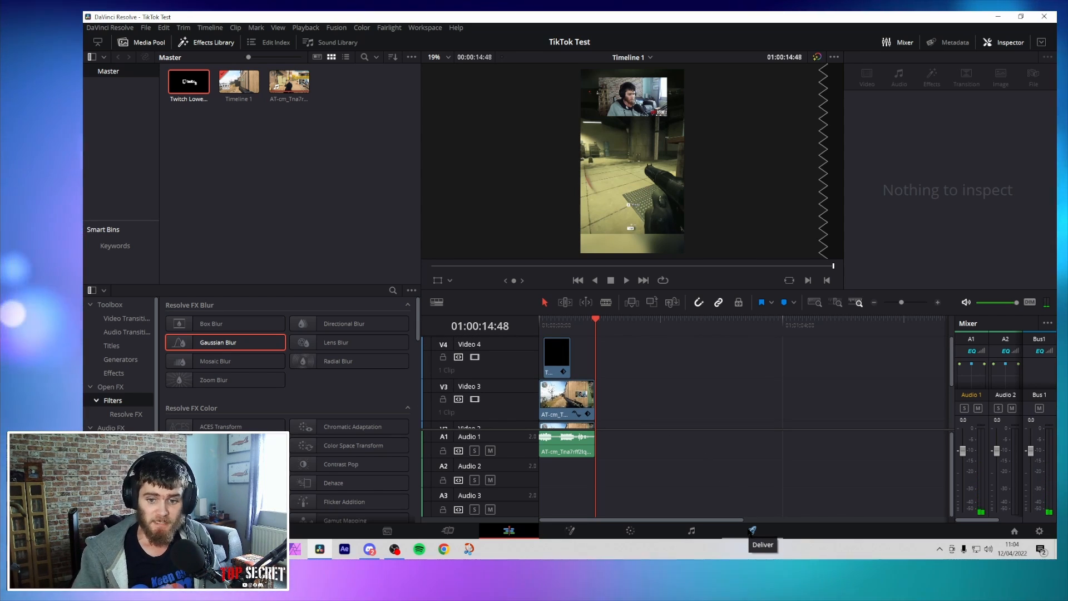
left_click(752, 530)
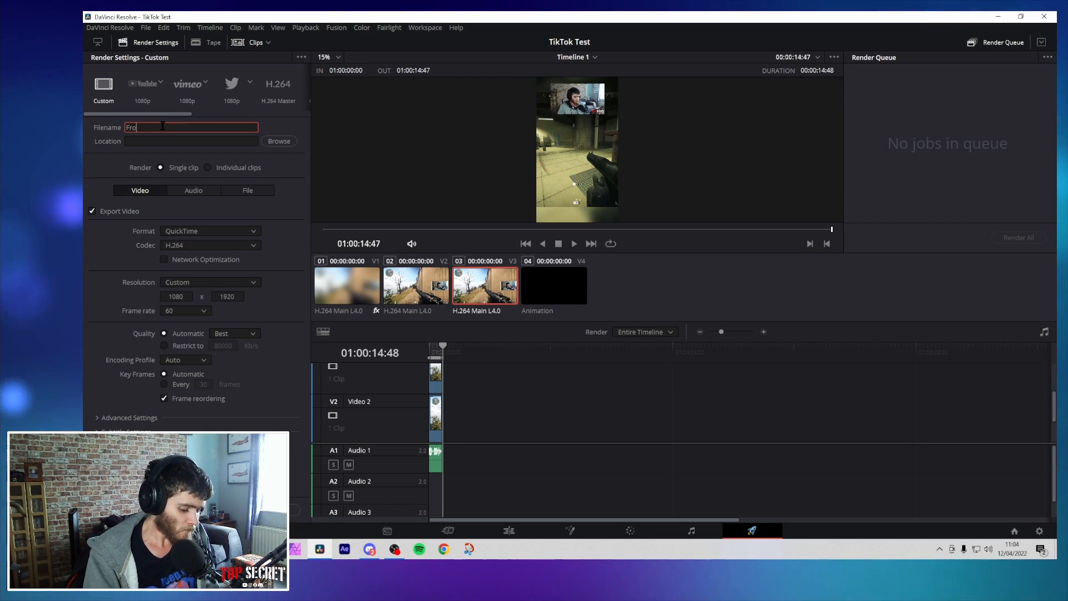
type("behind")
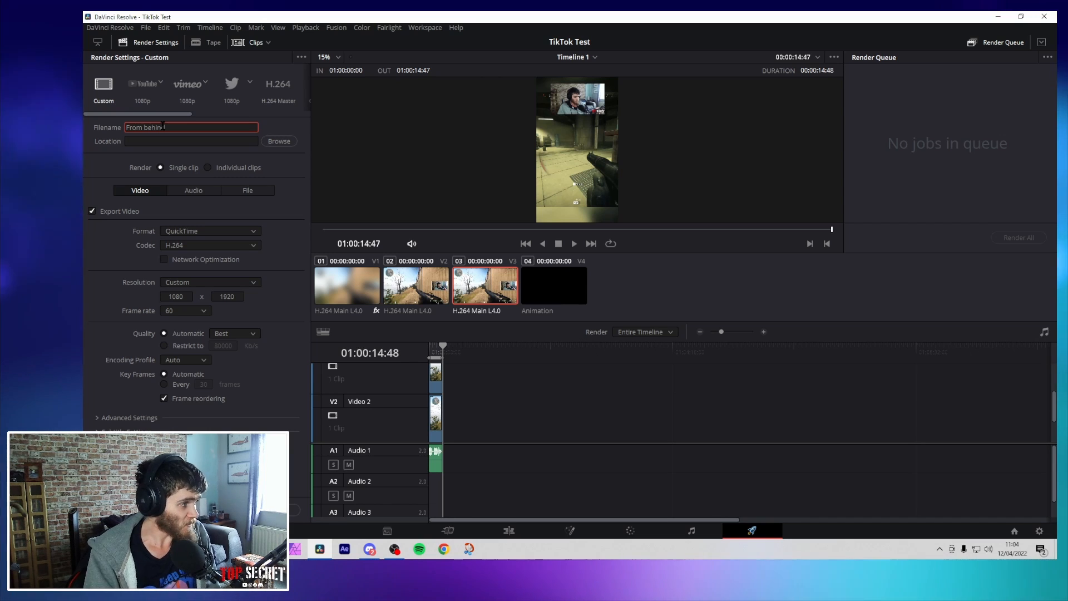
key("BackSpace")
key("BackSpace")
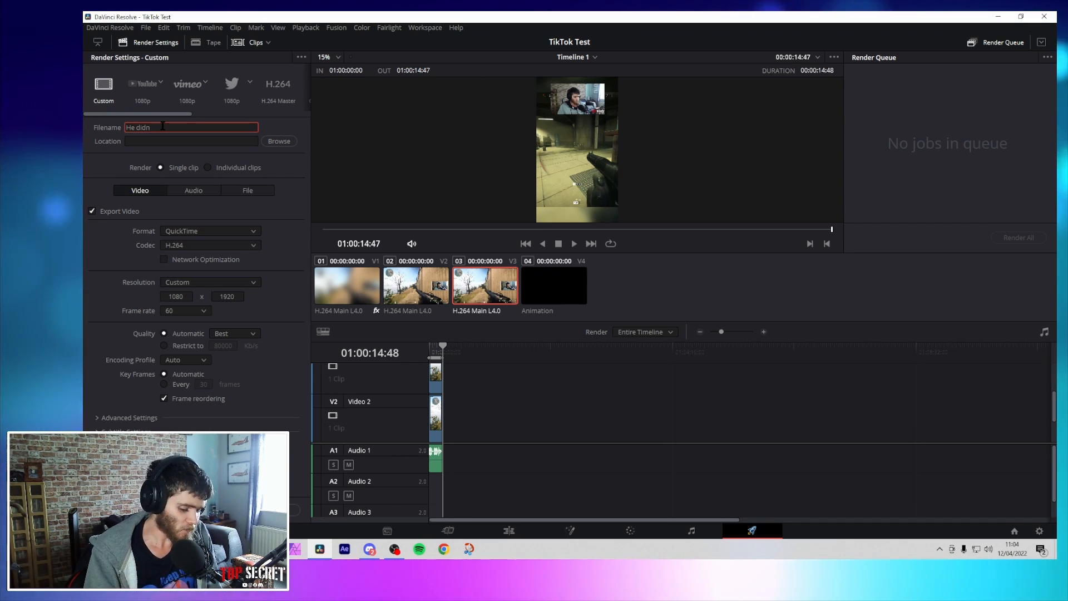
type("He didn't see me")
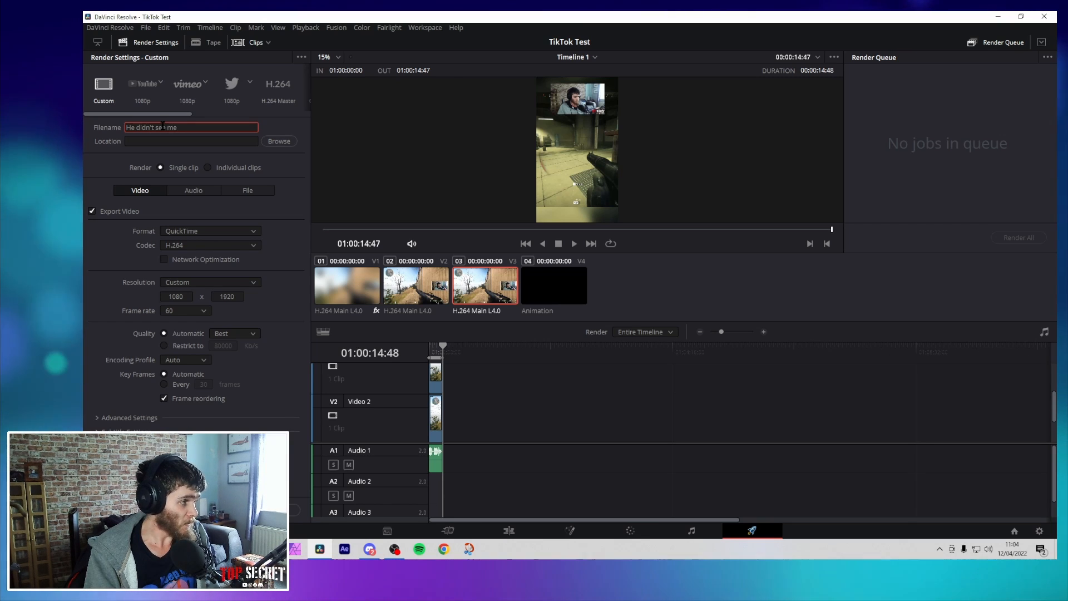
key("BackSpace")
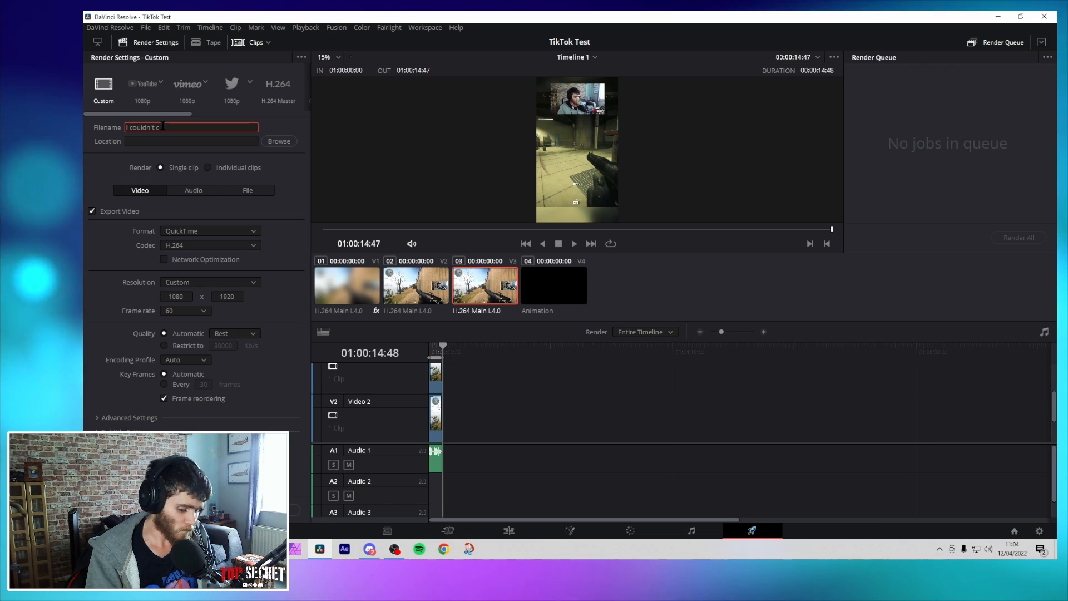
Name the render file "I couldn't climb the wall" and choose a save location inside the Finished Videos folder.
type("limb")
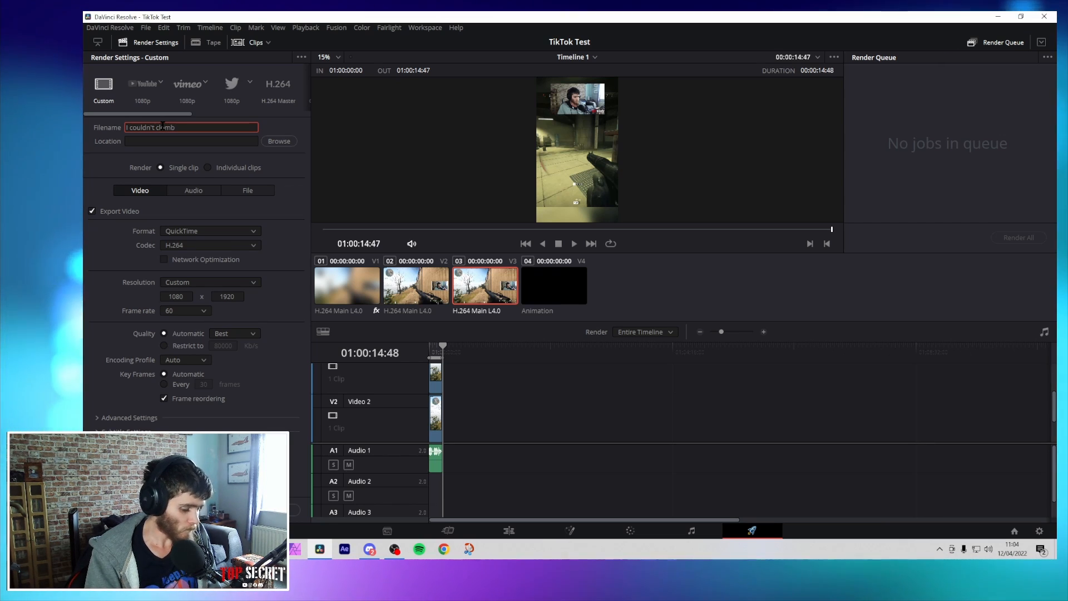
type(" the wall")
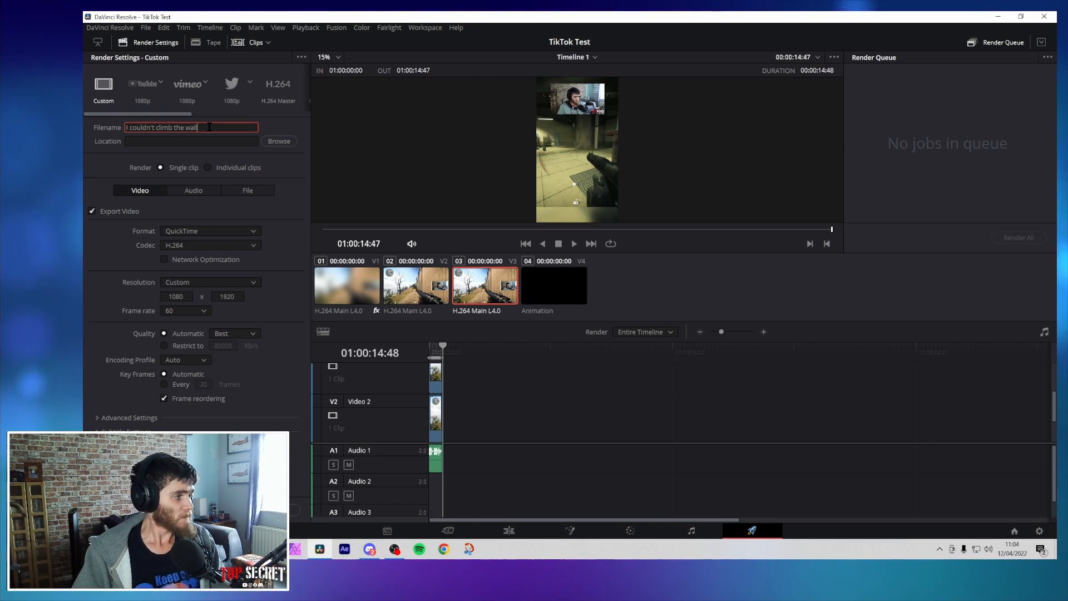
left_click(278, 142)
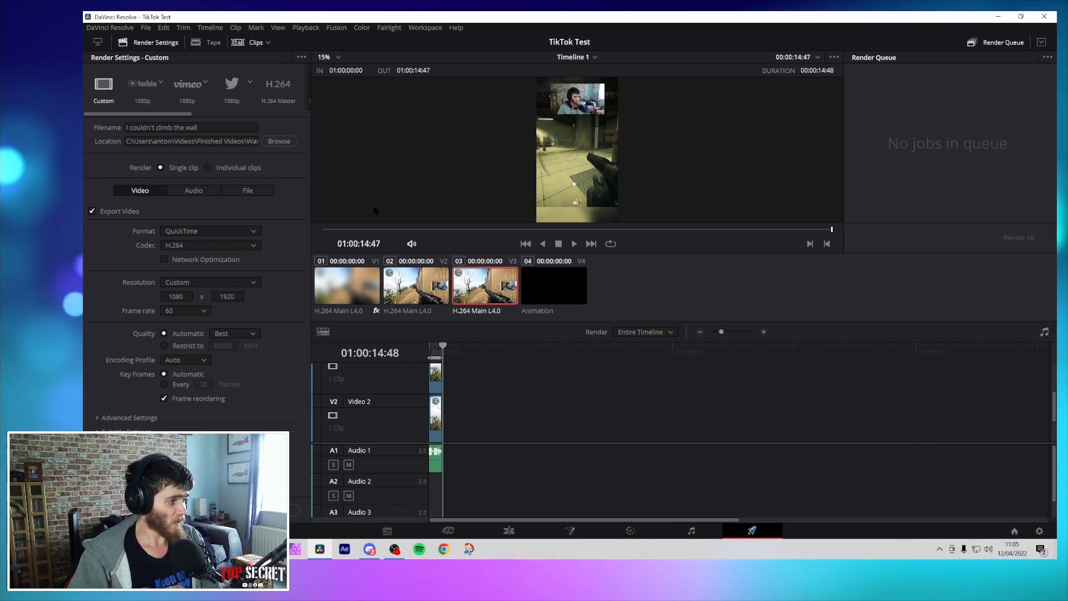
Set the render format to MP4, then queue the timeline as a job and render it.
left_click(210, 231)
left_click(192, 311)
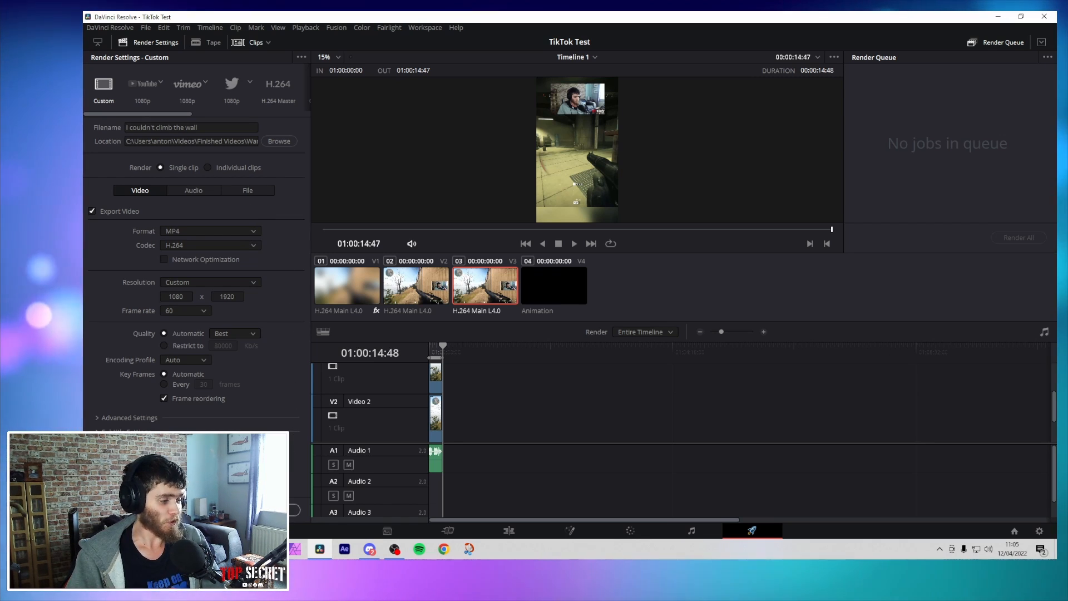
left_click(262, 510)
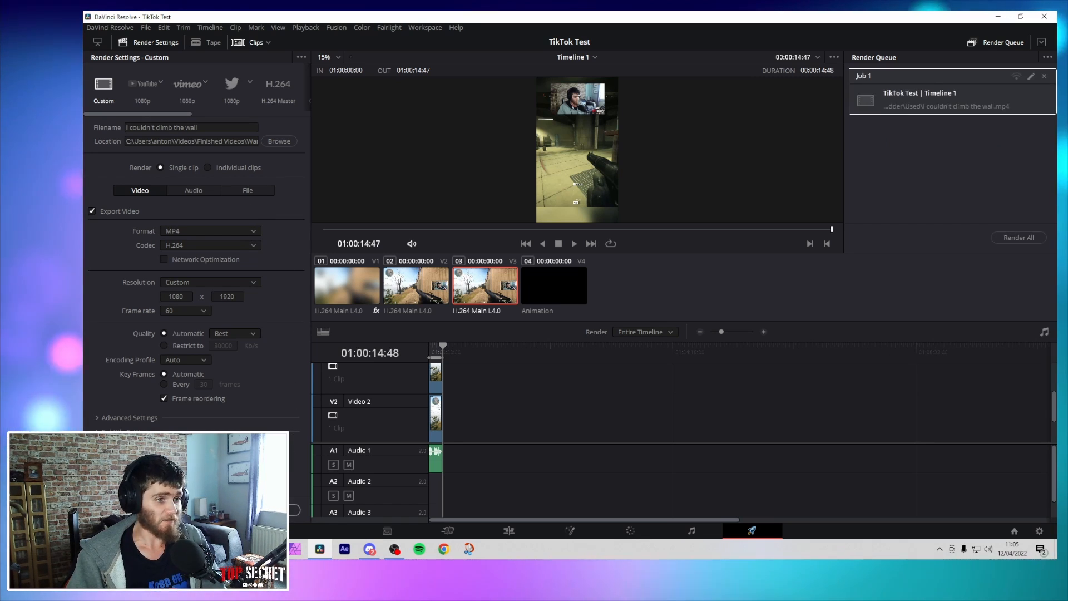
left_click(1029, 238)
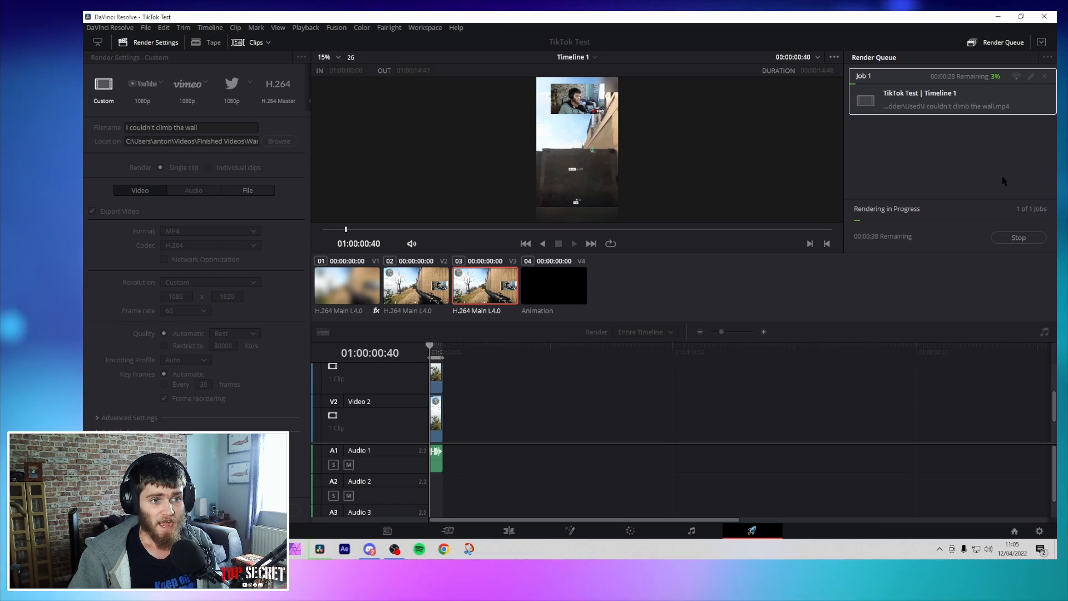